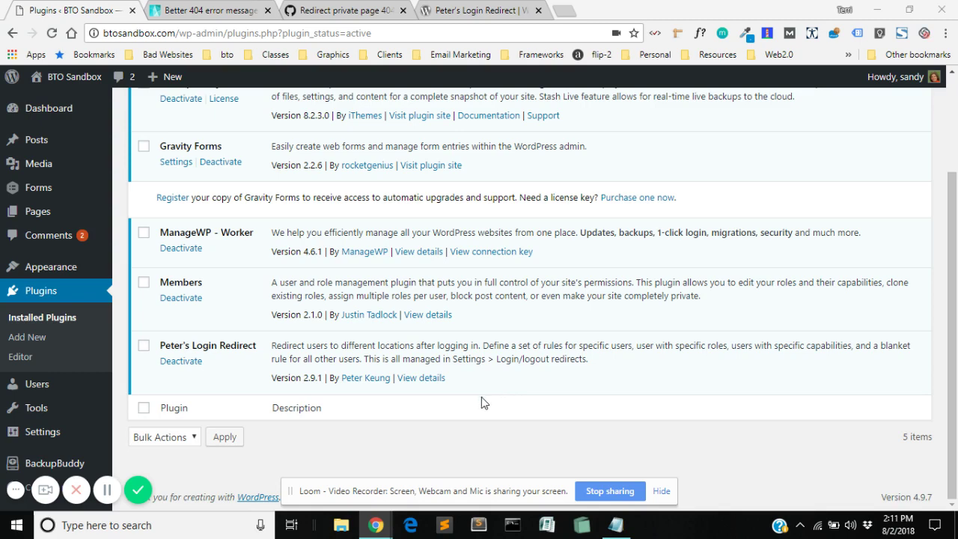
# Scroll the Installed Plugins list up and back down
pyautogui.scroll(1, 460, 427)
pyautogui.scroll(-1, 462, 401)
# Review the Private Content Page's heading, login-required message and Login Here link, then switch windows
pyautogui.moveTo(374, 522)
pyautogui.click(458, 459)
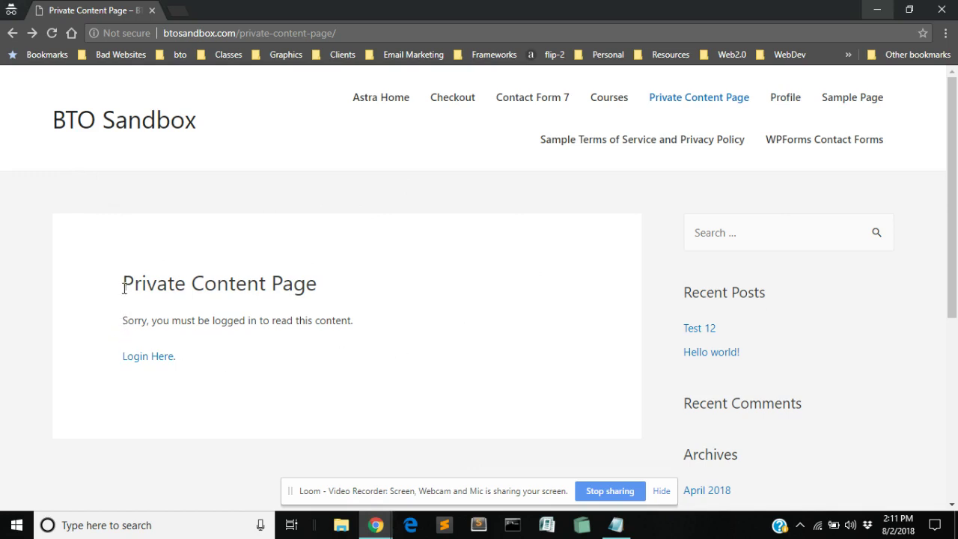
pyautogui.moveTo(124, 288); pyautogui.dragTo(394, 299)
pyautogui.moveTo(119, 324); pyautogui.dragTo(402, 330)
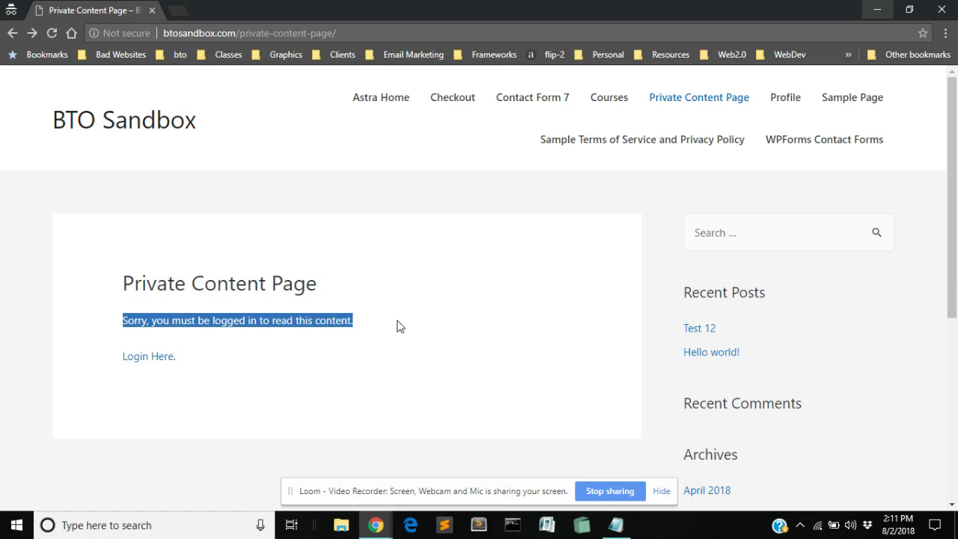
pyautogui.moveTo(259, 368); pyautogui.dragTo(104, 369)
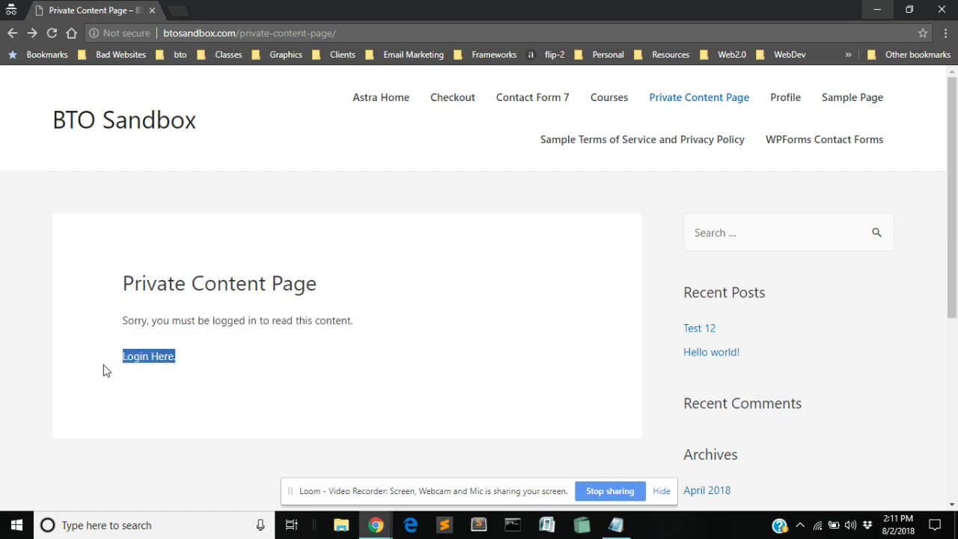
pyautogui.click(251, 386)
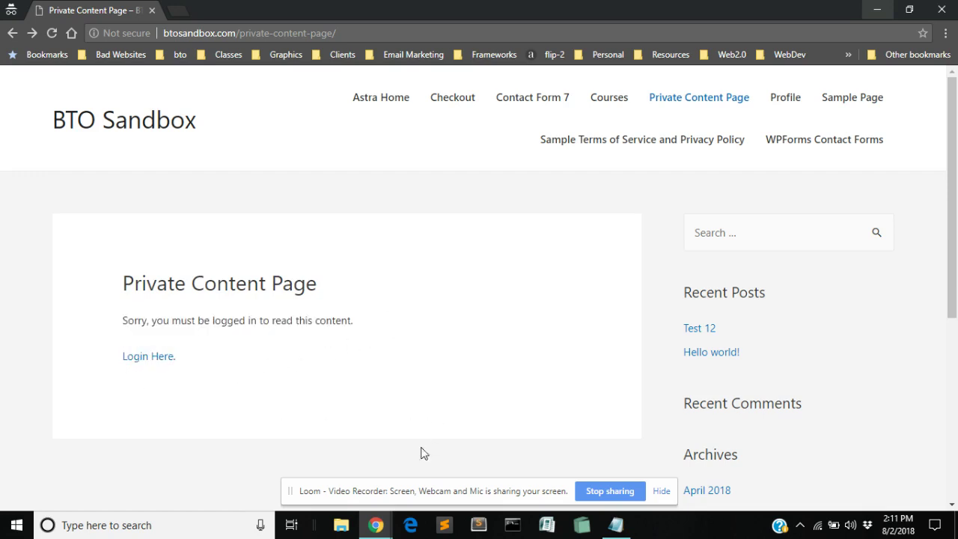
pyautogui.click(376, 524)
pyautogui.click(334, 488)
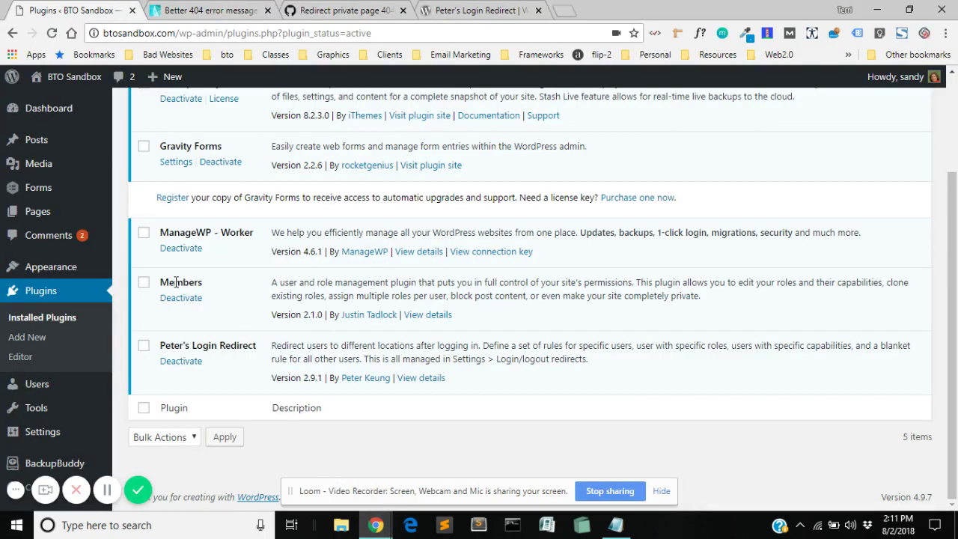
pyautogui.click(426, 316)
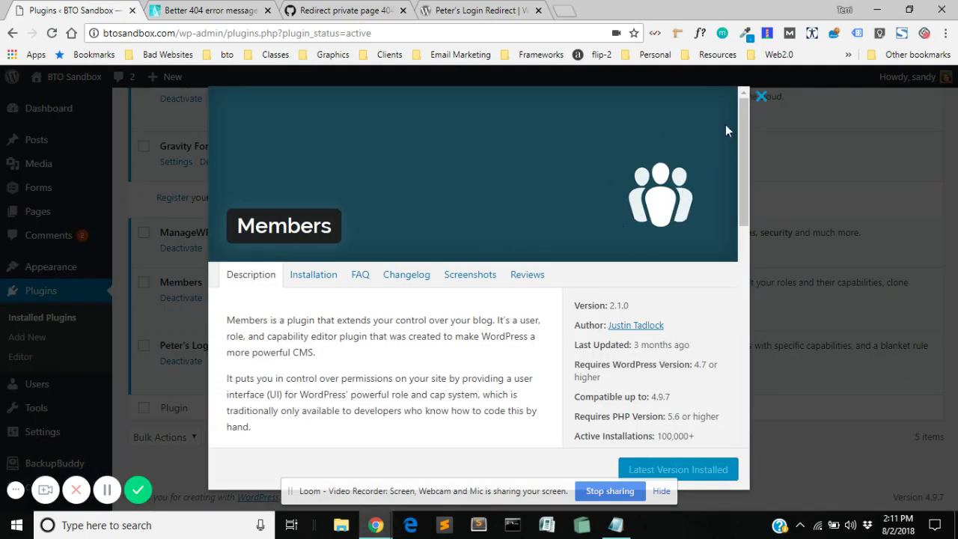
pyautogui.click(761, 98)
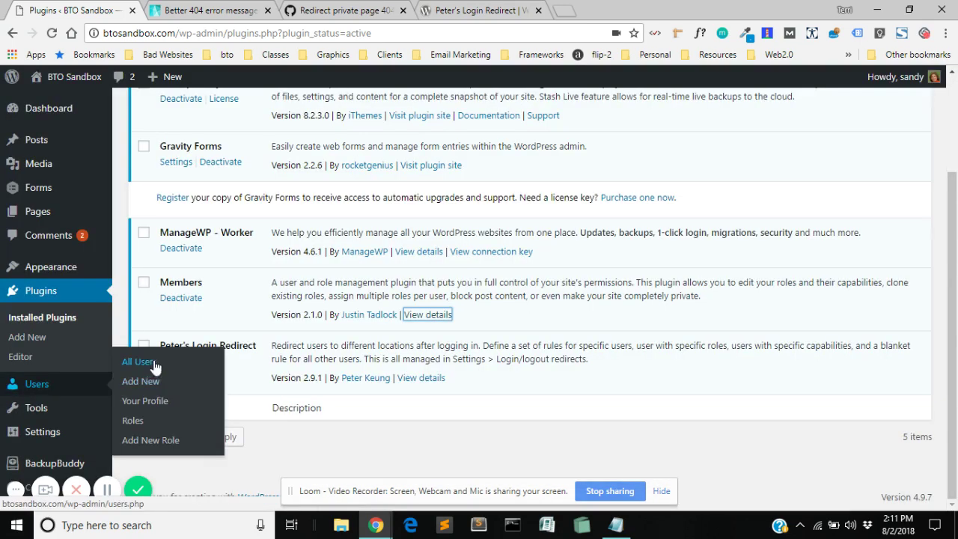
pyautogui.click(421, 378)
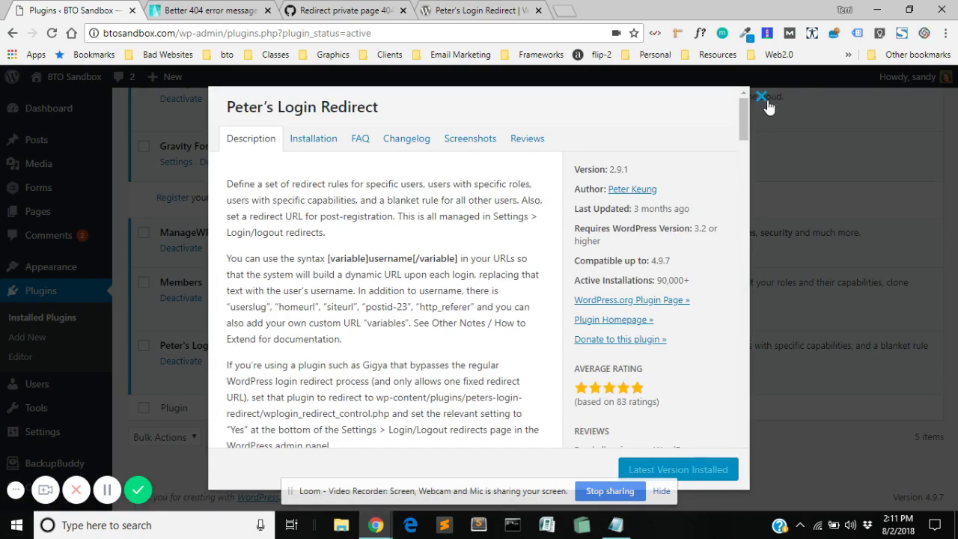
pyautogui.click(761, 95)
# Search the Add Plugins directory for 'members'
pyautogui.scroll(2, 586, 202)
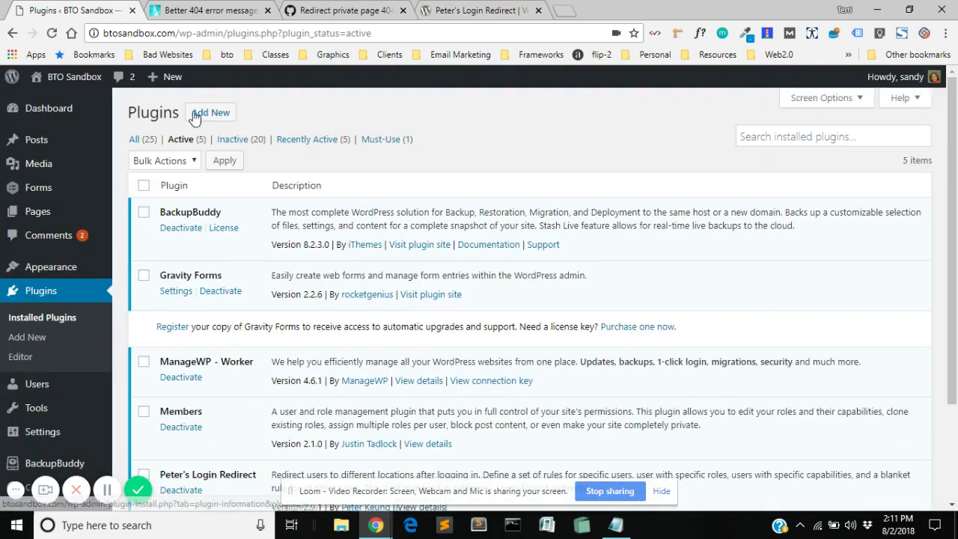
pyautogui.click(199, 112)
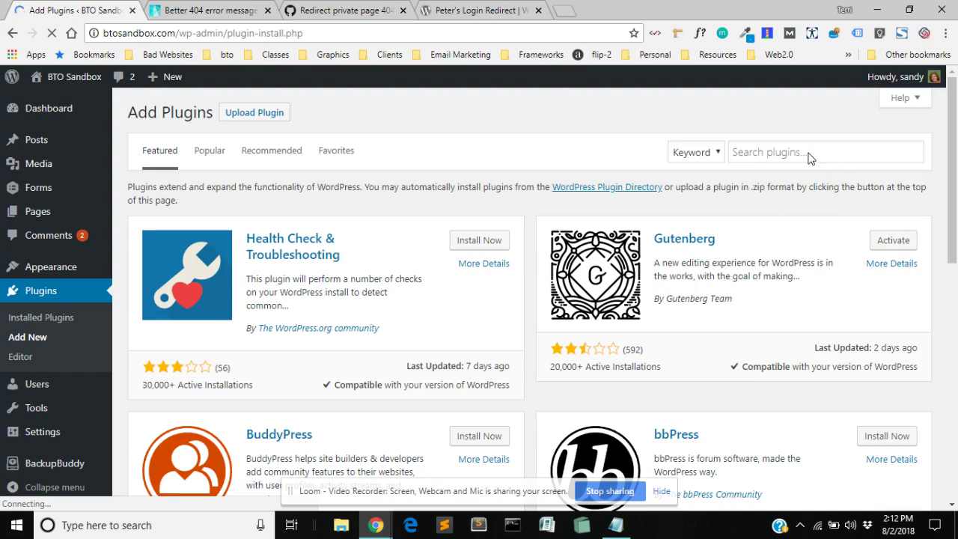
pyautogui.click(756, 154)
pyautogui.write('m')
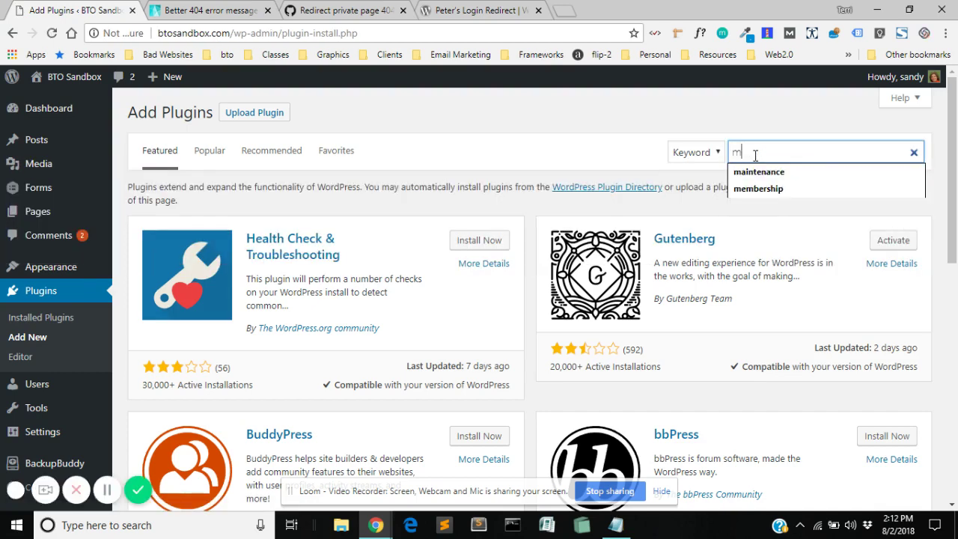
pyautogui.write('embers')
pyautogui.press('Return')
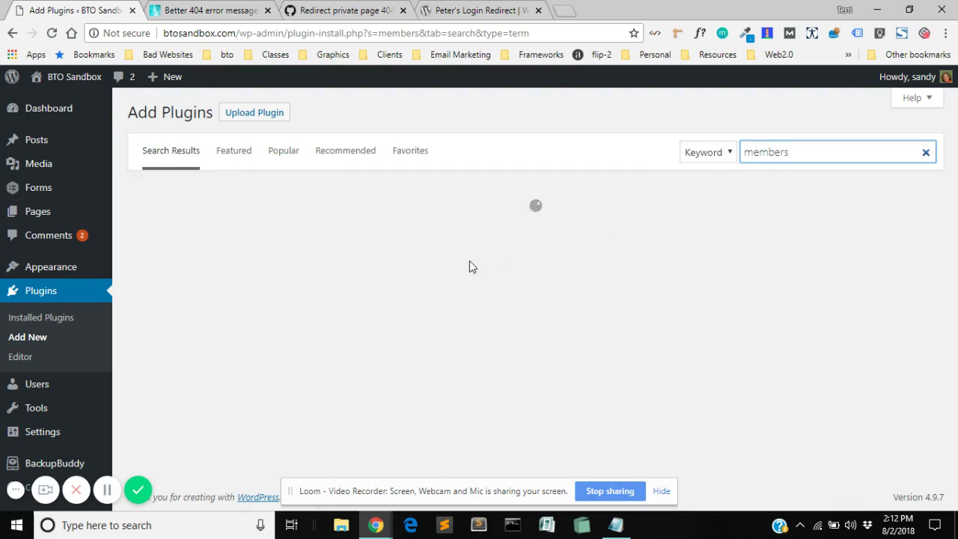
pyautogui.scroll(-4, 502, 291)
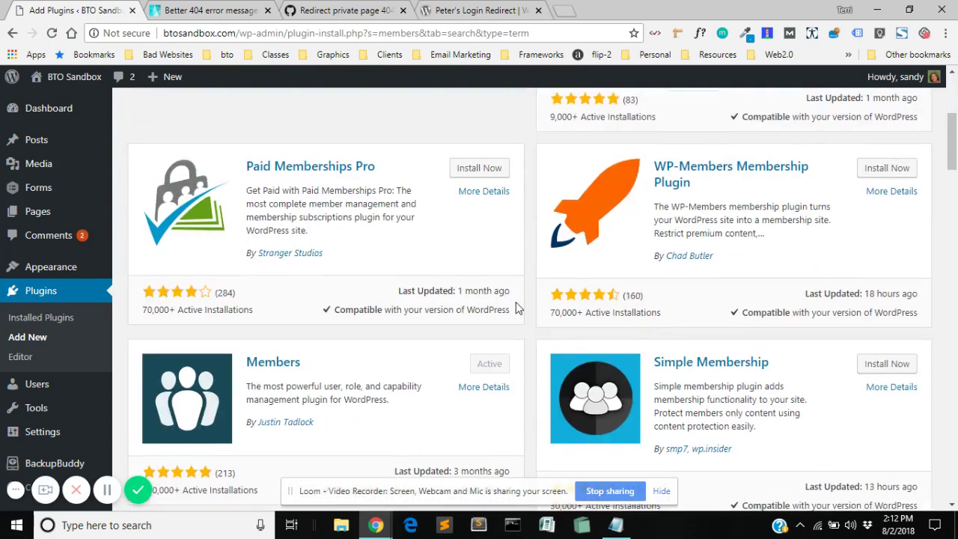
pyautogui.scroll(5, 522, 313)
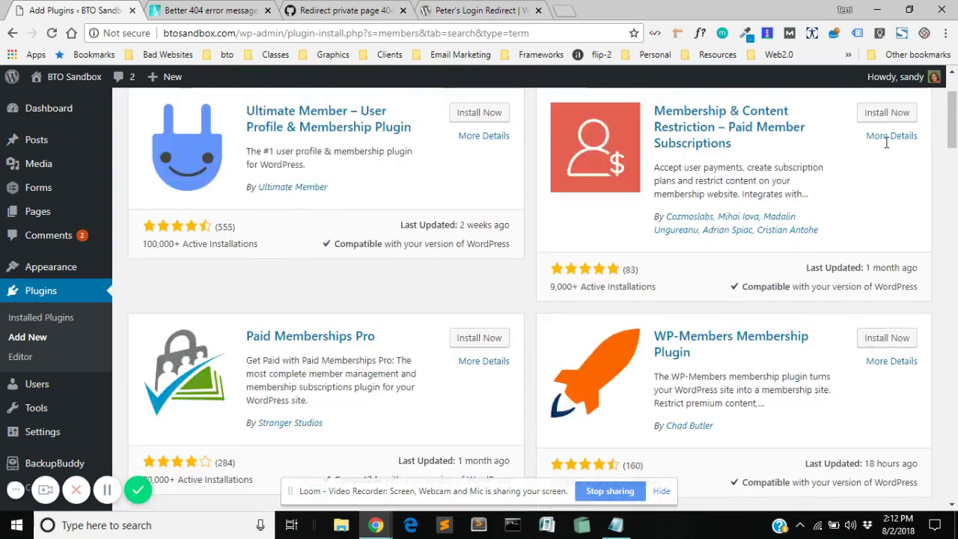
# Search instead for Peter's Login Redirect using the suggestion list
pyautogui.moveTo(778, 152); pyautogui.dragTo(695, 160)
pyautogui.write('per')
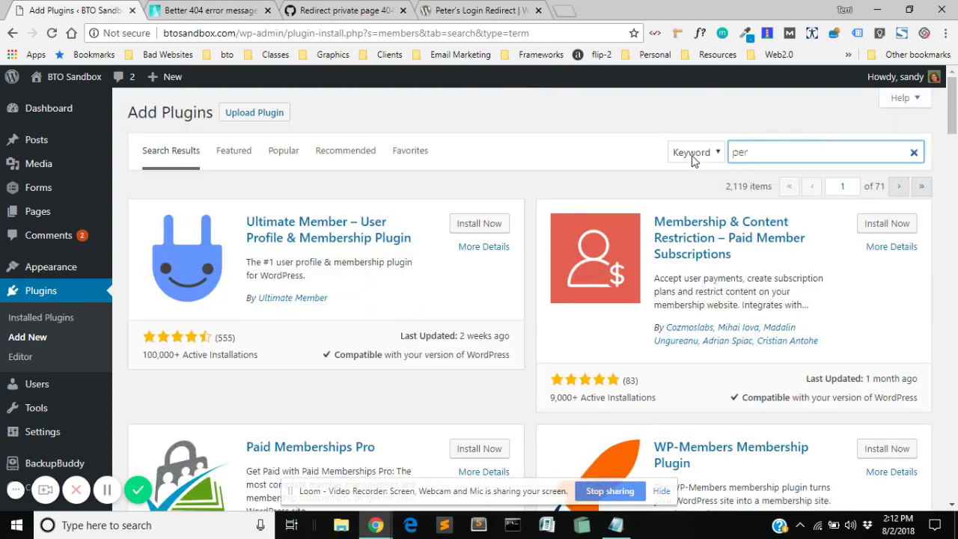
pyautogui.press('BackSpace')
pyautogui.press('Down')
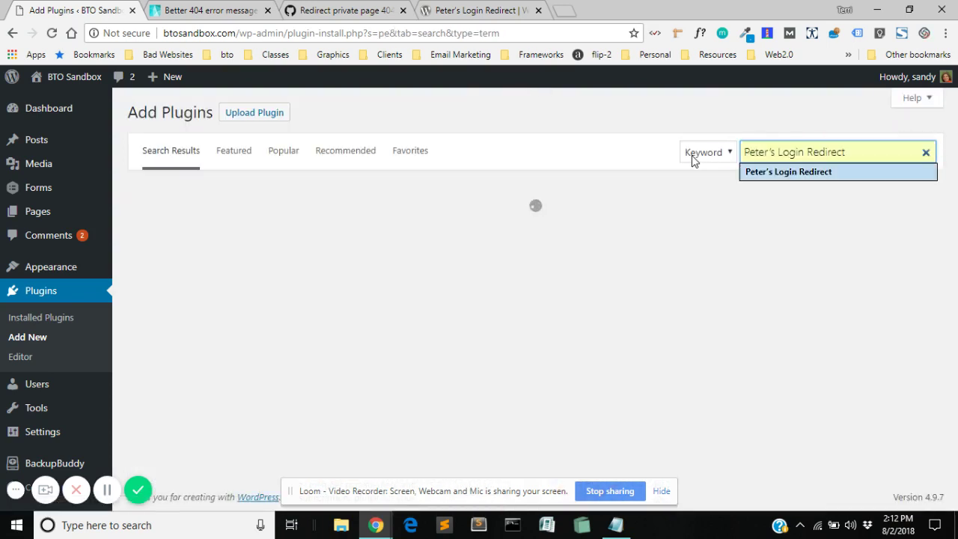
pyautogui.press('Return')
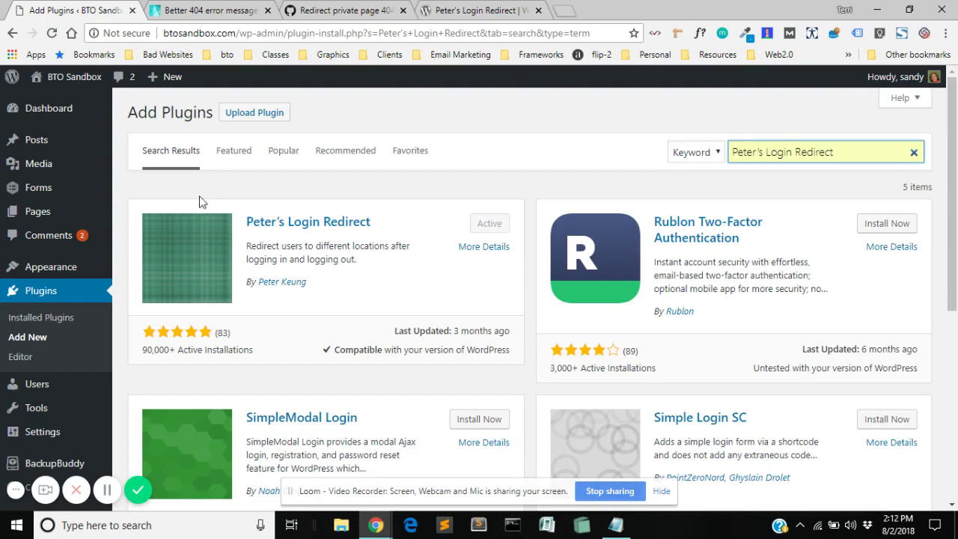
# Start a new role named 'Private Users' on the Add New Role page
pyautogui.scroll(-1, 123, 185)
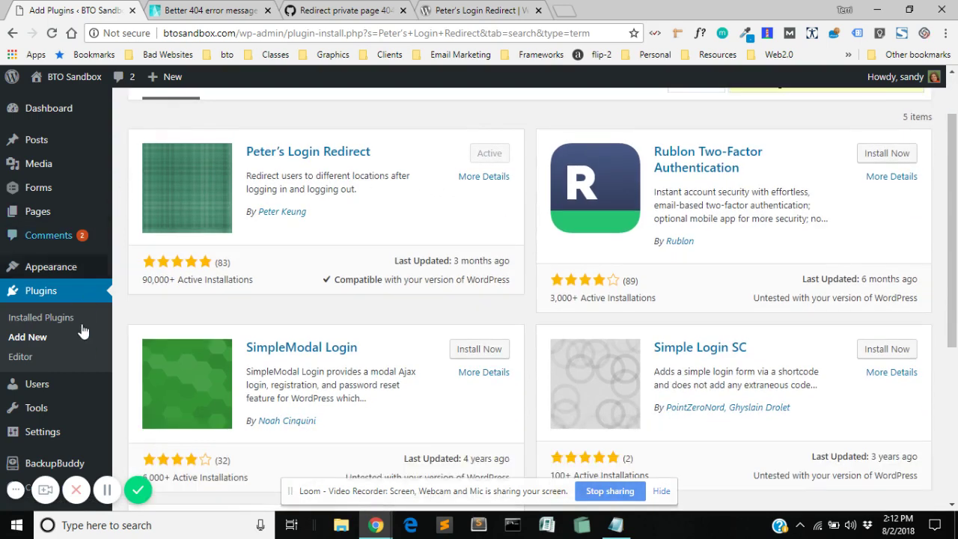
pyautogui.moveTo(80, 386)
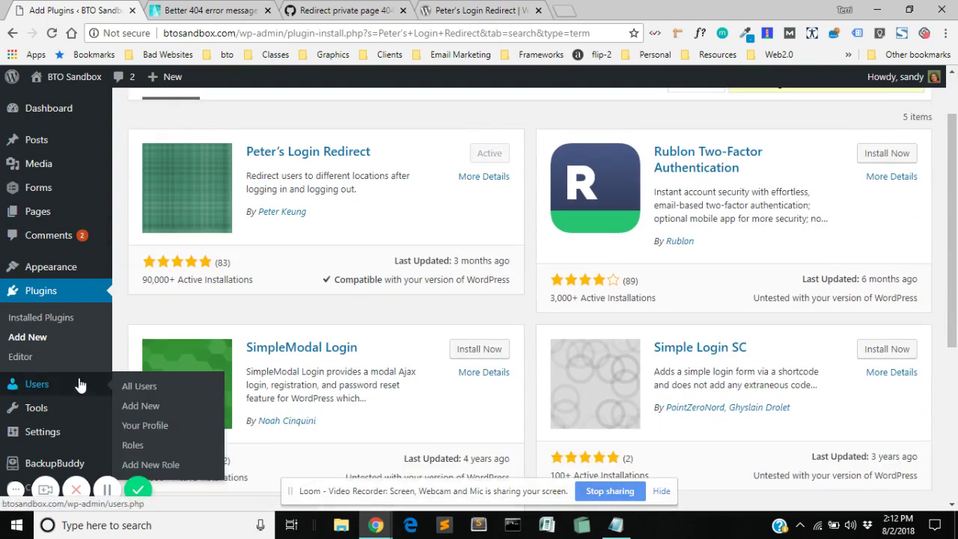
pyautogui.click(147, 465)
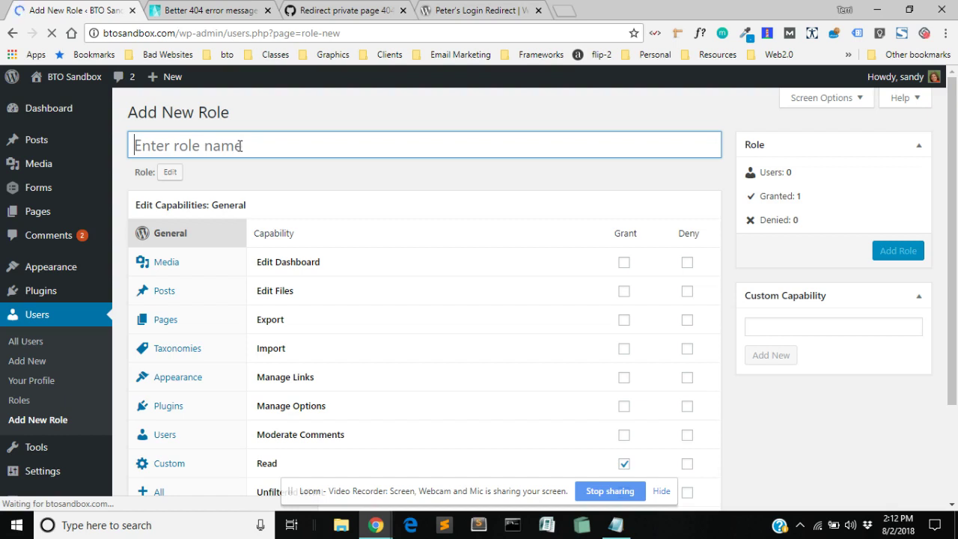
pyautogui.write('Private')
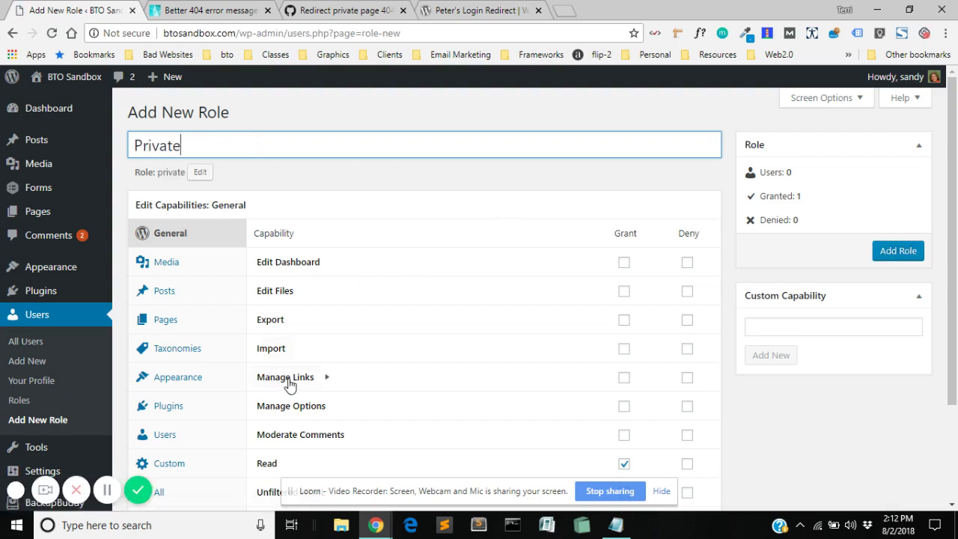
pyautogui.write(' Users')
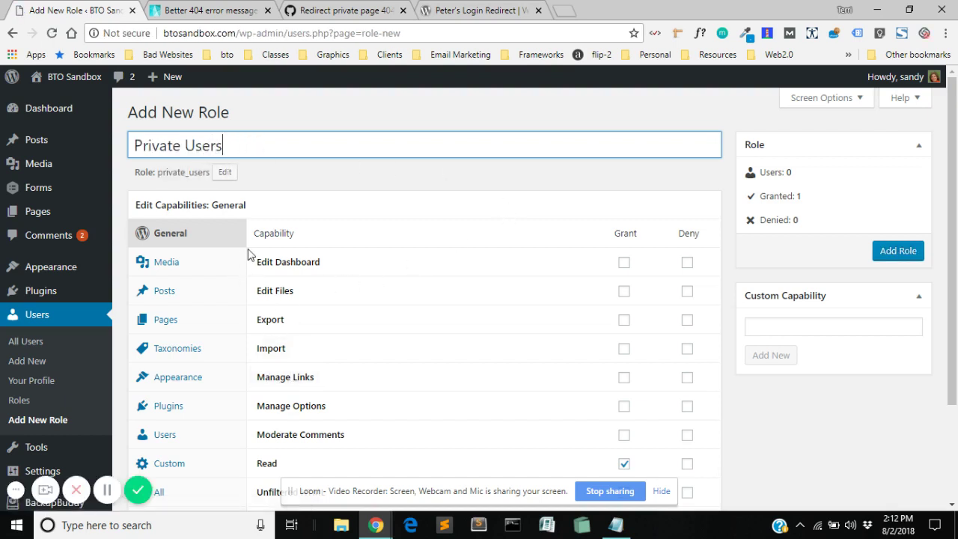
# Grant the role the Read Private Pages and Read Private Posts capabilities
pyautogui.click(165, 326)
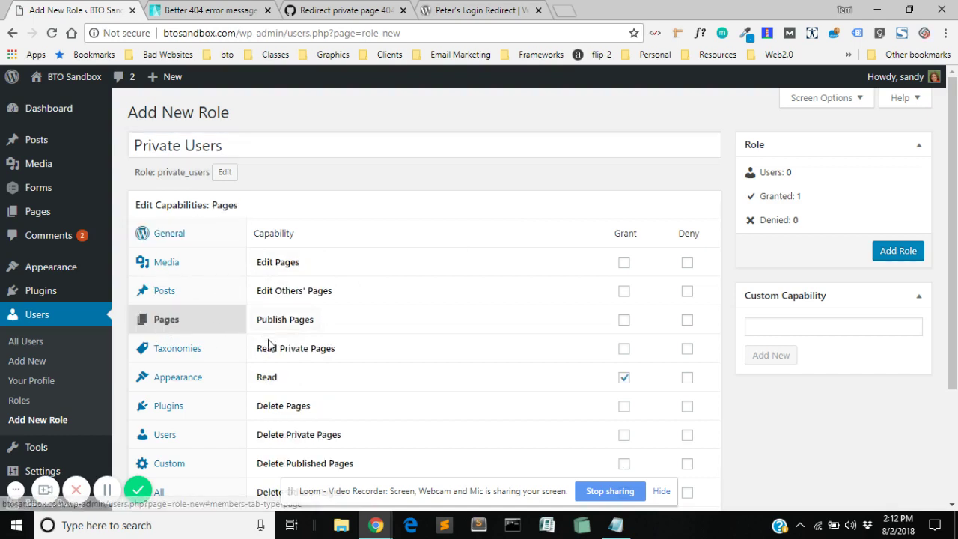
pyautogui.click(621, 357)
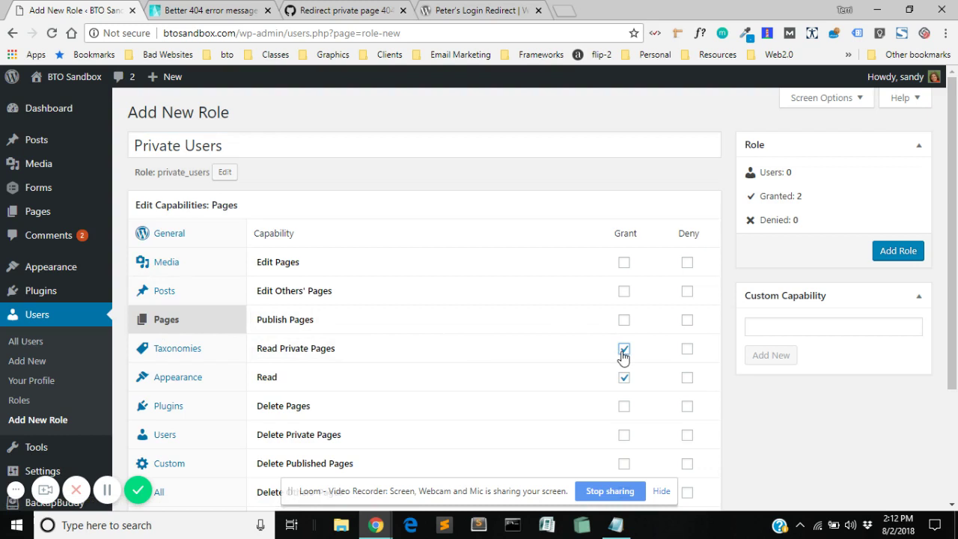
pyautogui.click(166, 294)
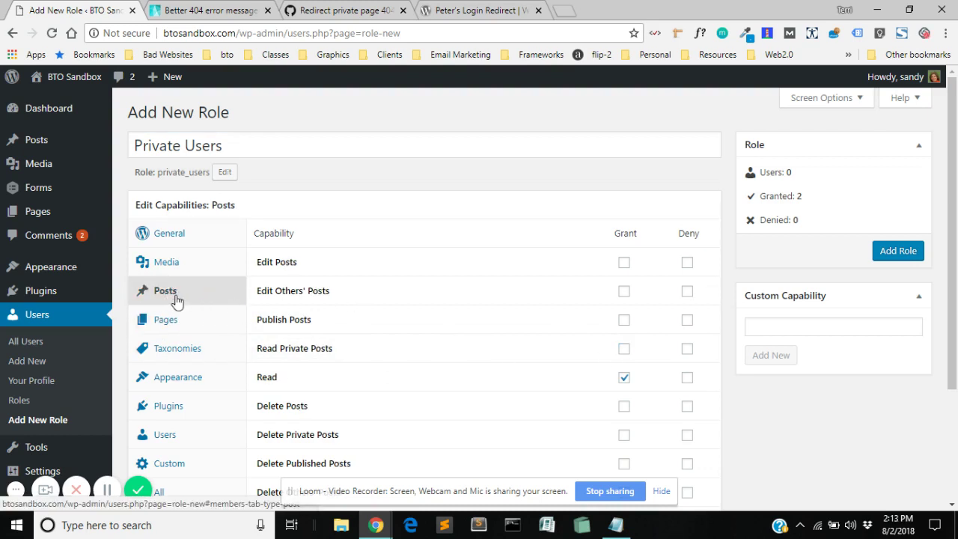
pyautogui.click(624, 349)
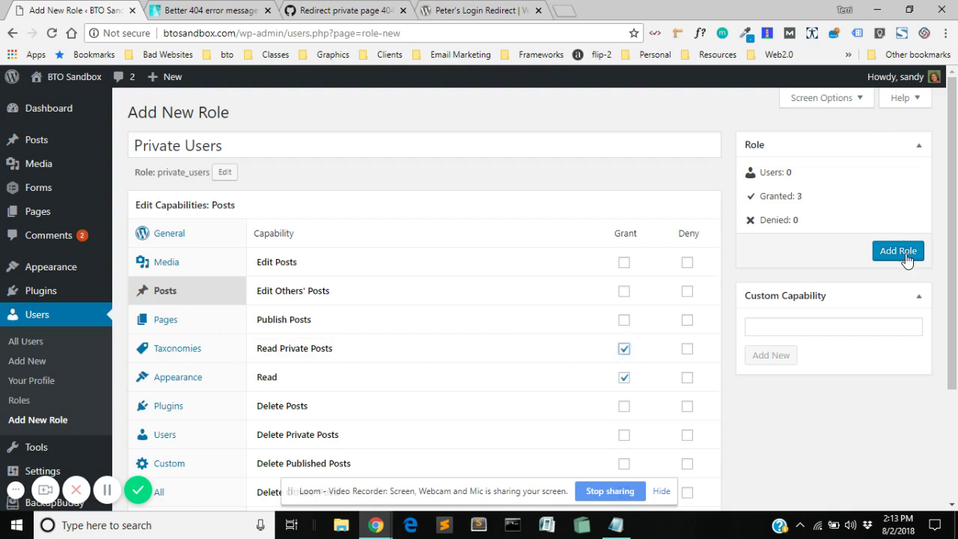
# Edit Private Content Page from the All Pages list
pyautogui.moveTo(37, 211)
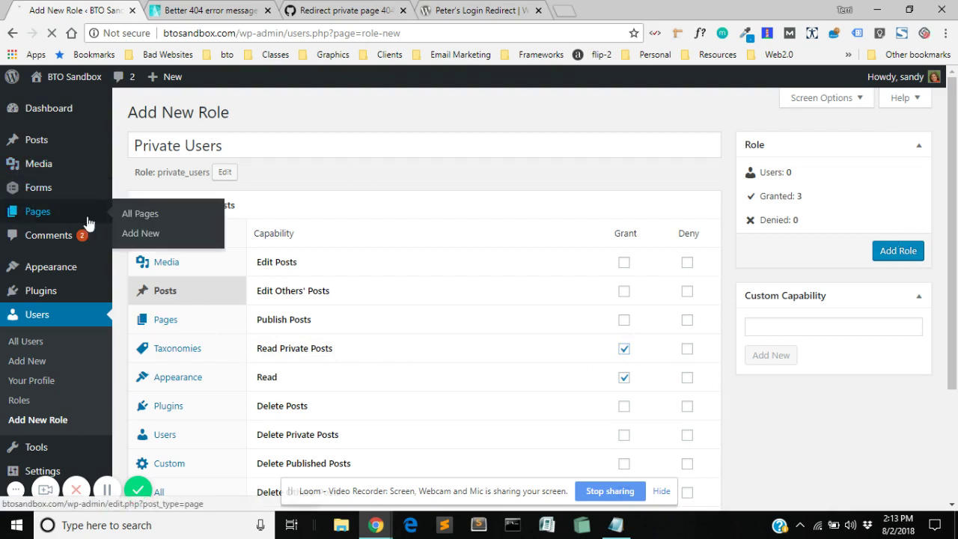
pyautogui.click(145, 234)
pyautogui.click(144, 223)
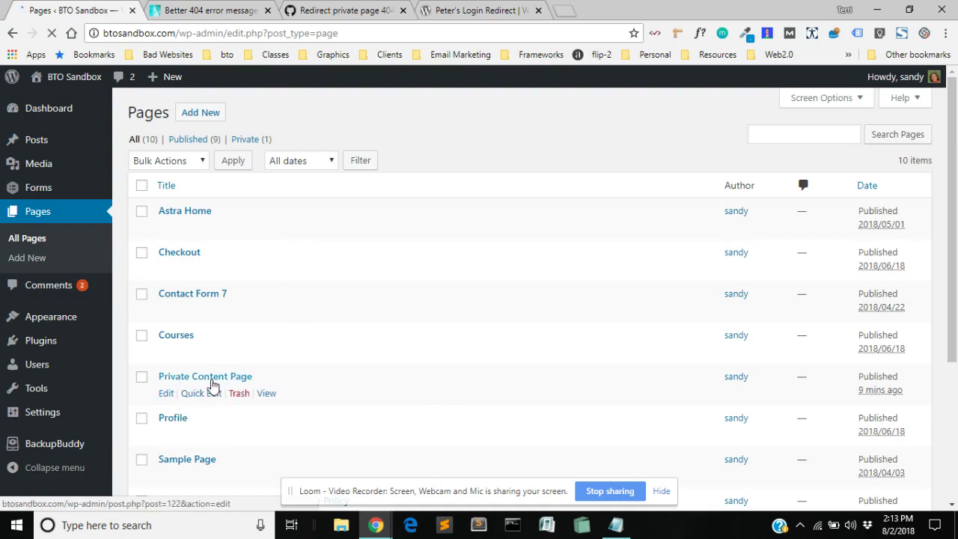
pyautogui.click(165, 394)
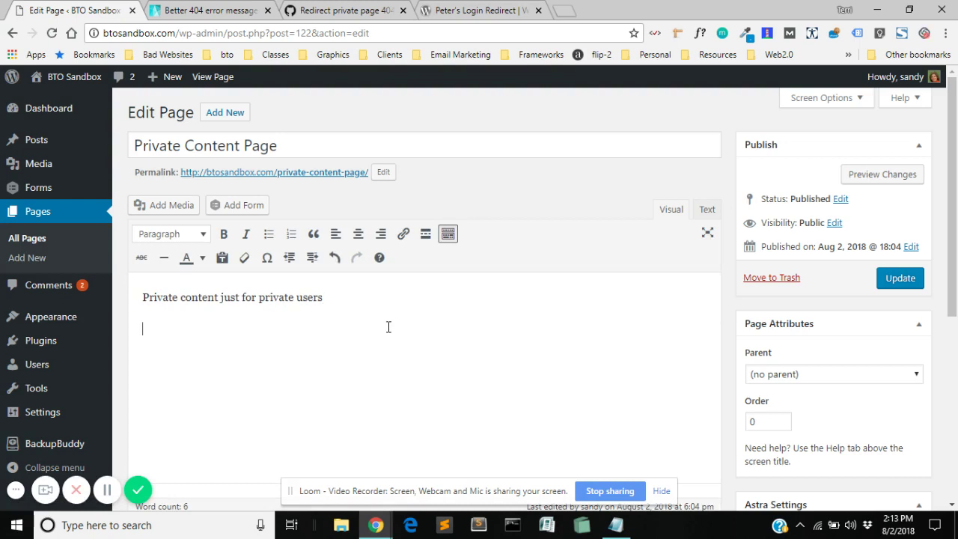
# Show the Error Message tab in the page's Content Permissions box
pyautogui.scroll(-4, 449, 324)
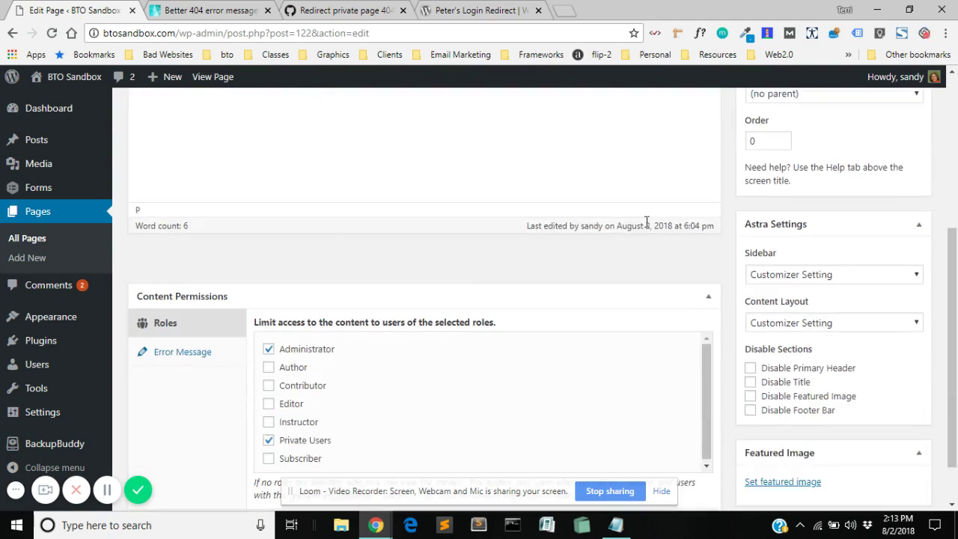
pyautogui.scroll(-2, 725, 253)
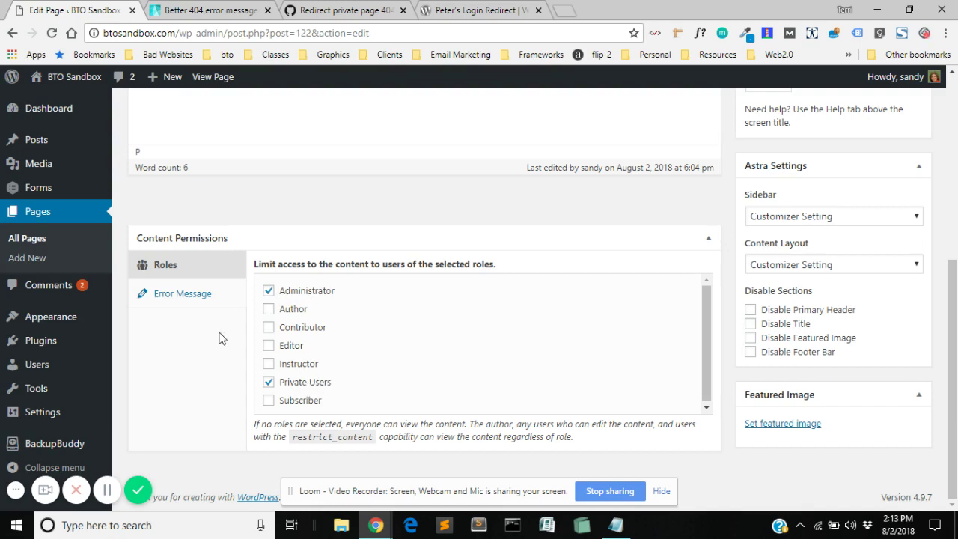
pyautogui.click(190, 302)
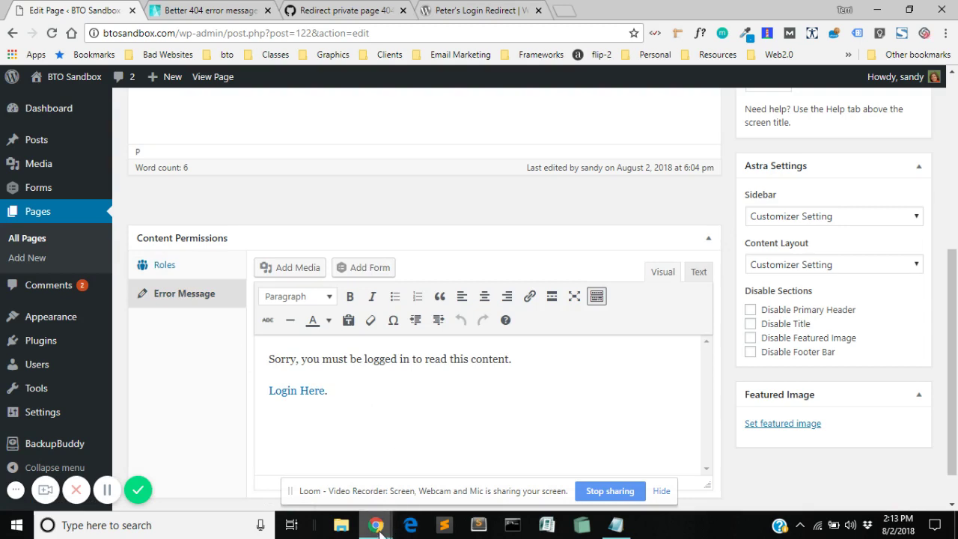
# Check the error message a logged-out visitor sees, then return to the page editor
pyautogui.moveTo(376, 525)
pyautogui.click(498, 473)
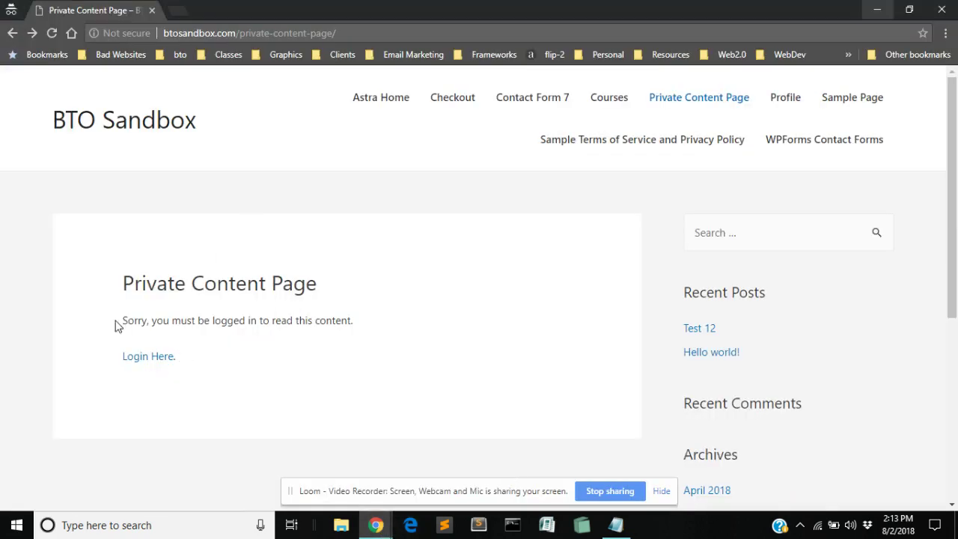
pyautogui.moveTo(117, 323); pyautogui.dragTo(238, 354)
pyautogui.moveTo(377, 524)
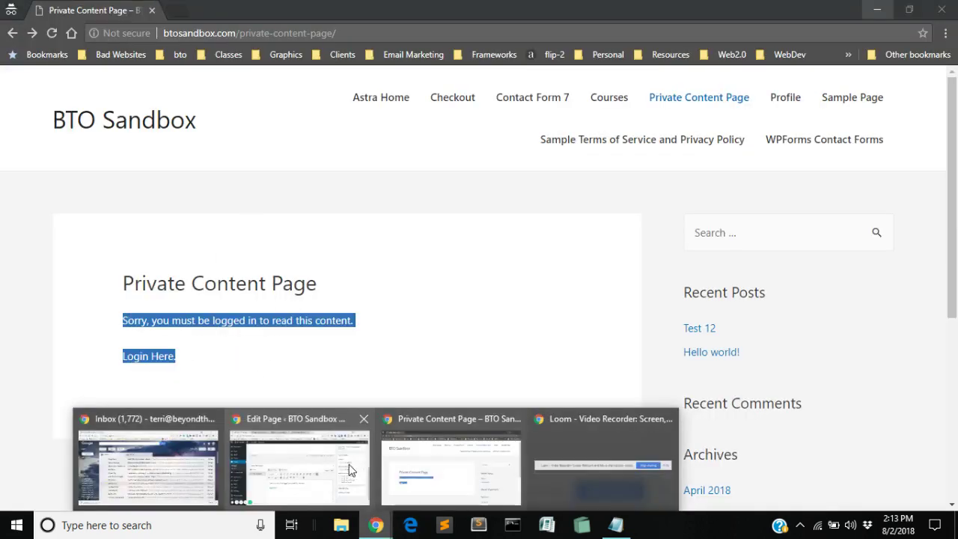
pyautogui.click(336, 449)
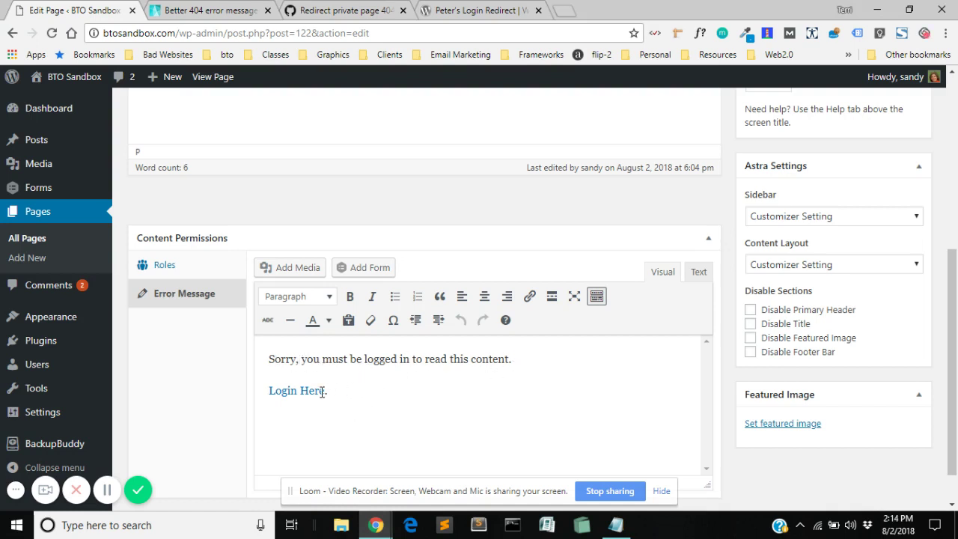
# Add a 'Login' line below Login Here and give it the link /wp-login.php
pyautogui.press('Return')
pyautogui.press('Return')
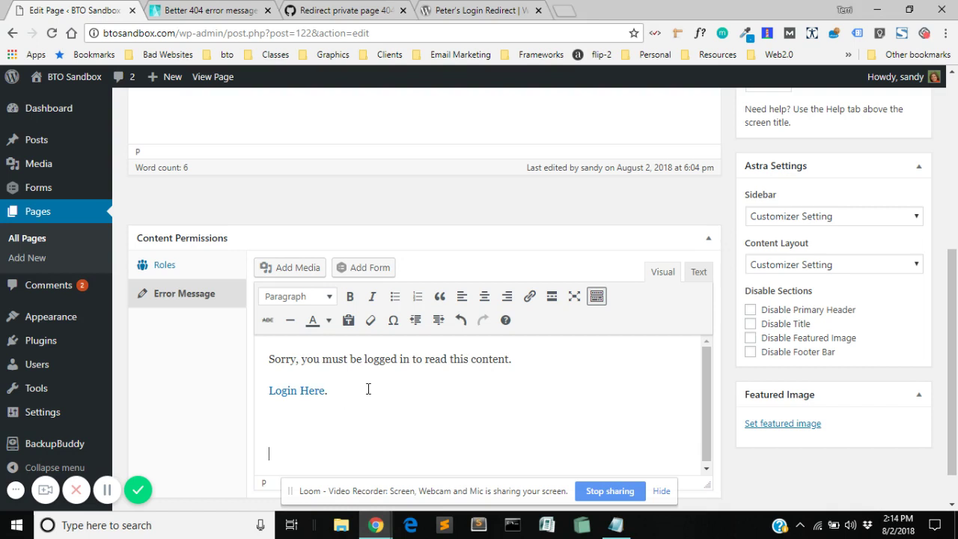
pyautogui.press('BackSpace')
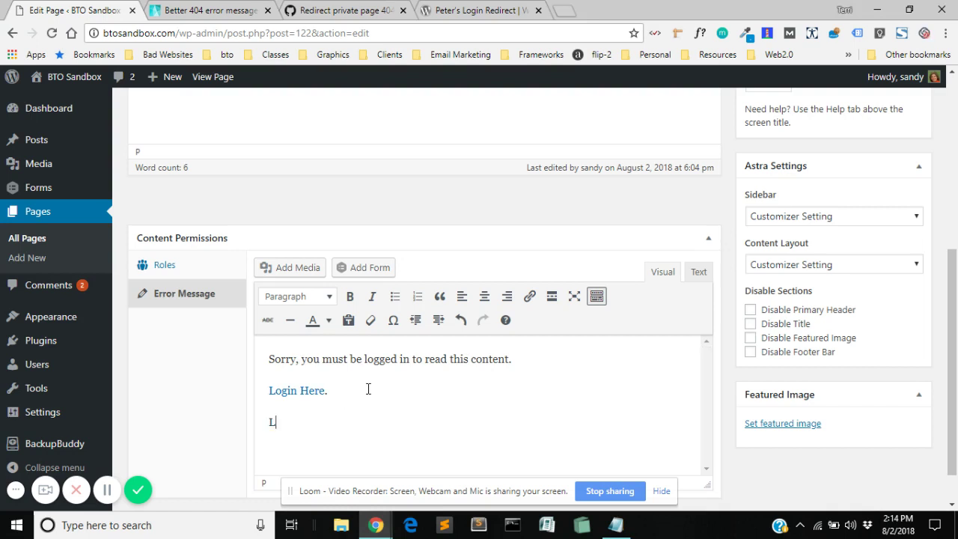
pyautogui.write('Login')
pyautogui.doubleClick(282, 423)
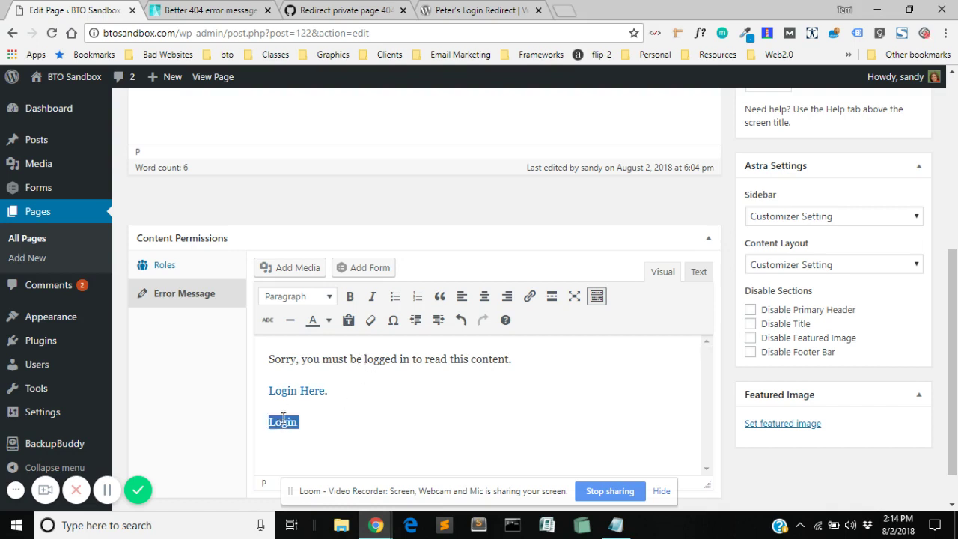
pyautogui.click(529, 297)
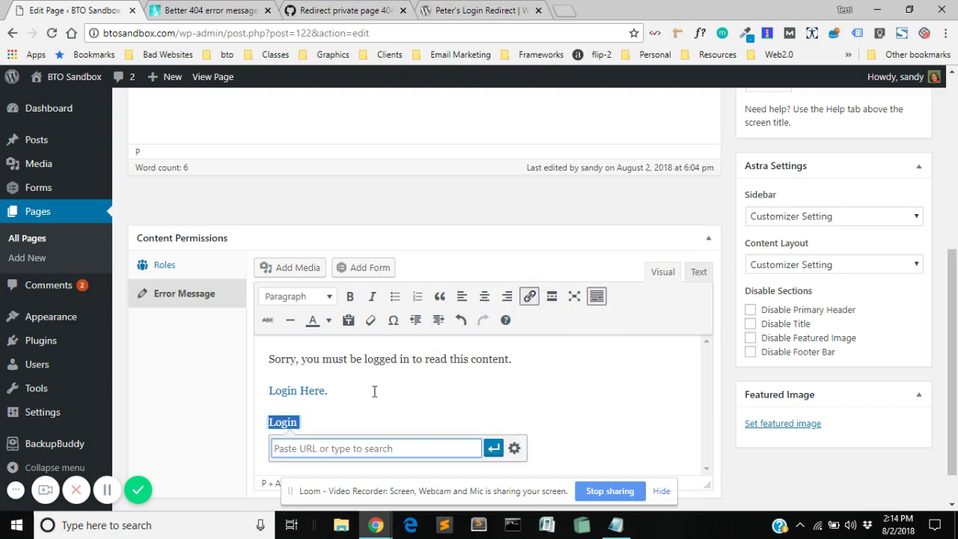
pyautogui.write('/wp-login.php')
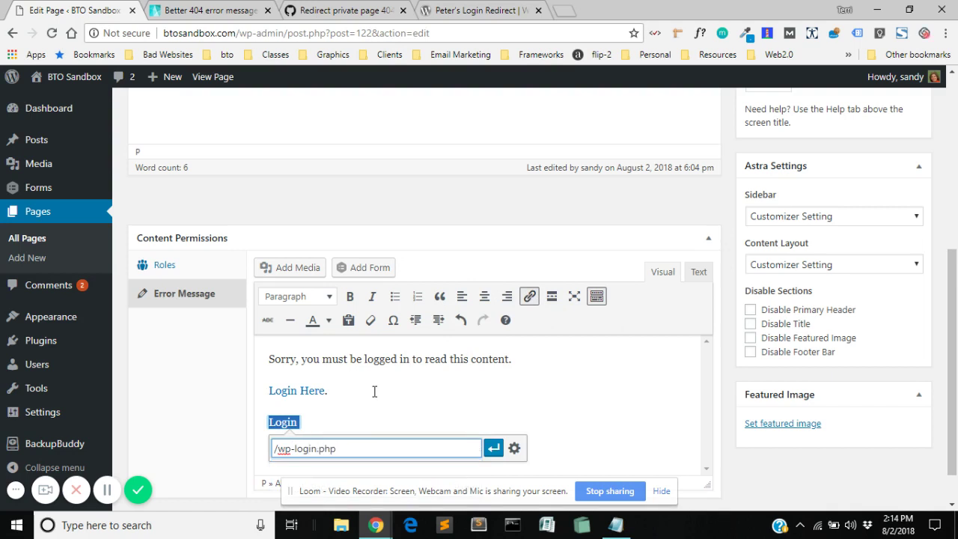
pyautogui.click(485, 404)
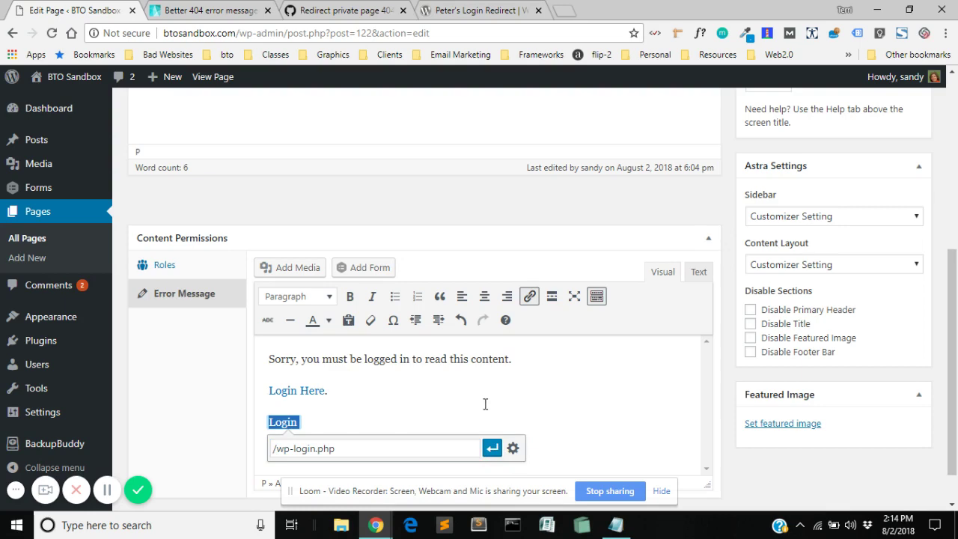
pyautogui.click(739, 449)
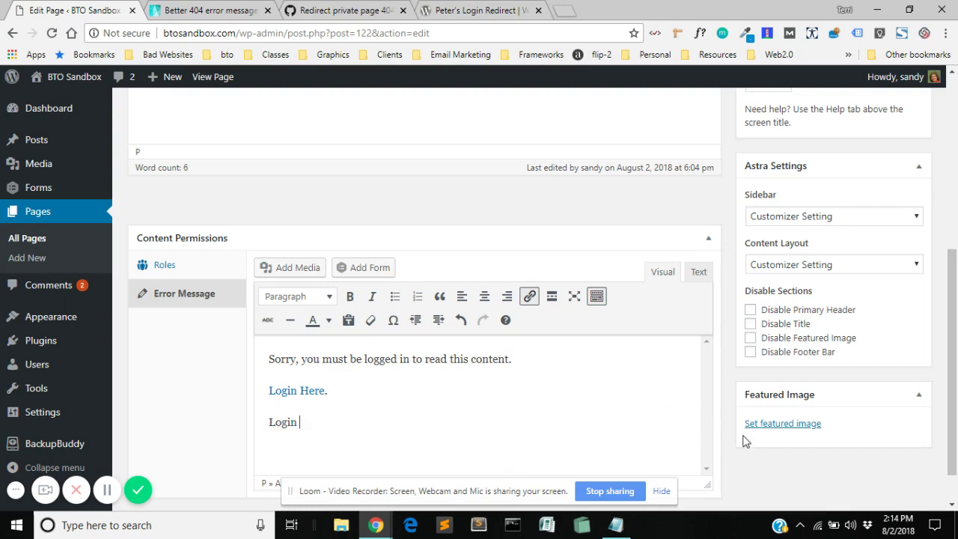
# Copy the link address of the page's /private-content-page/ permalink
pyautogui.scroll(3, 748, 437)
pyautogui.scroll(1, 883, 243)
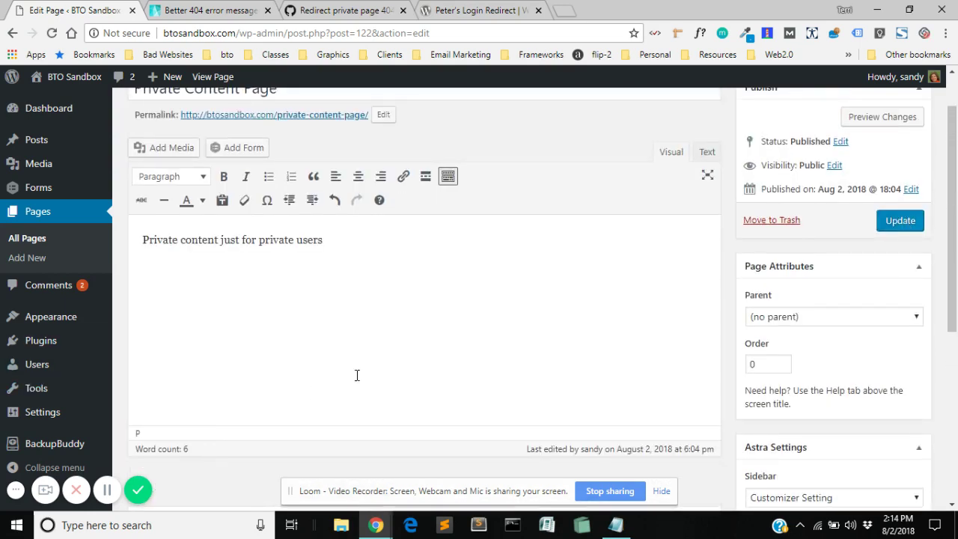
pyautogui.scroll(1, 449, 359)
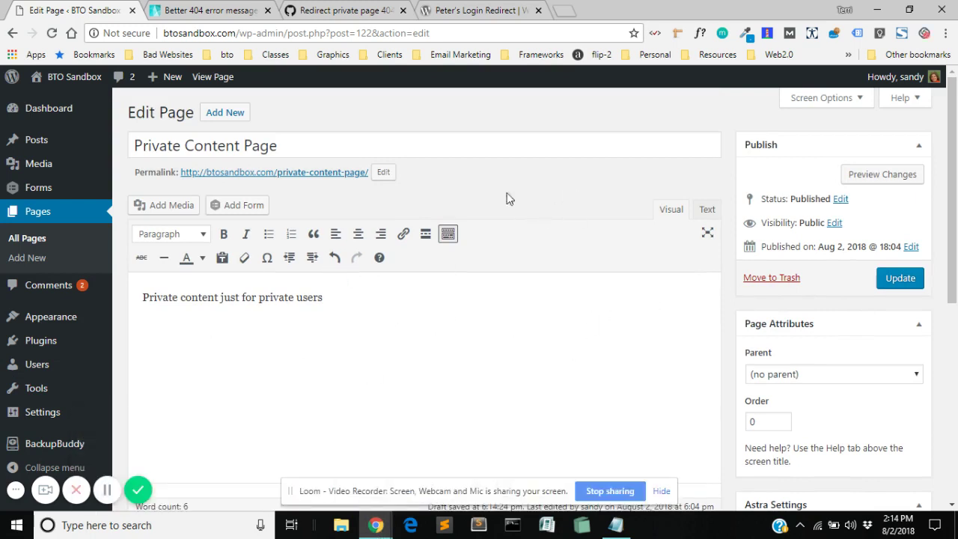
pyautogui.scroll(-2, 123, 239)
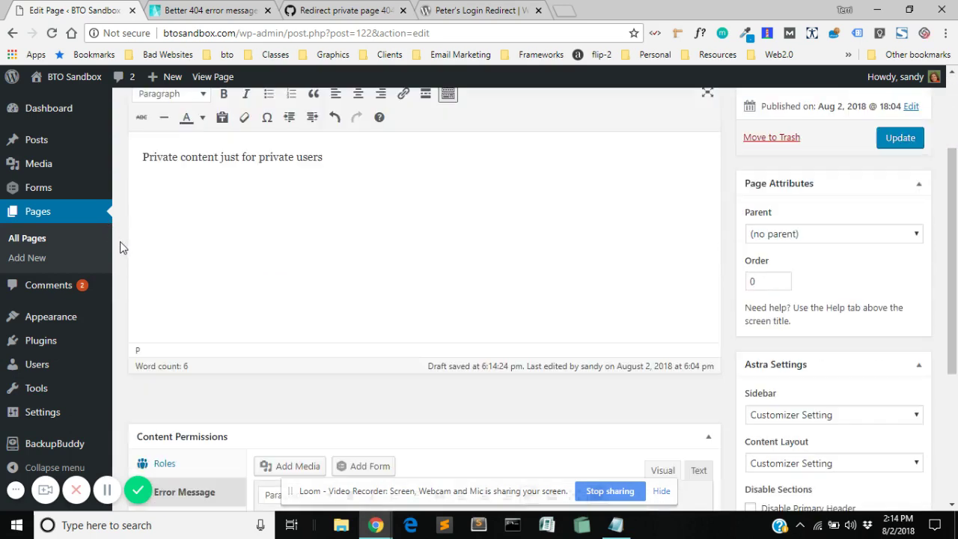
pyautogui.scroll(2, 123, 258)
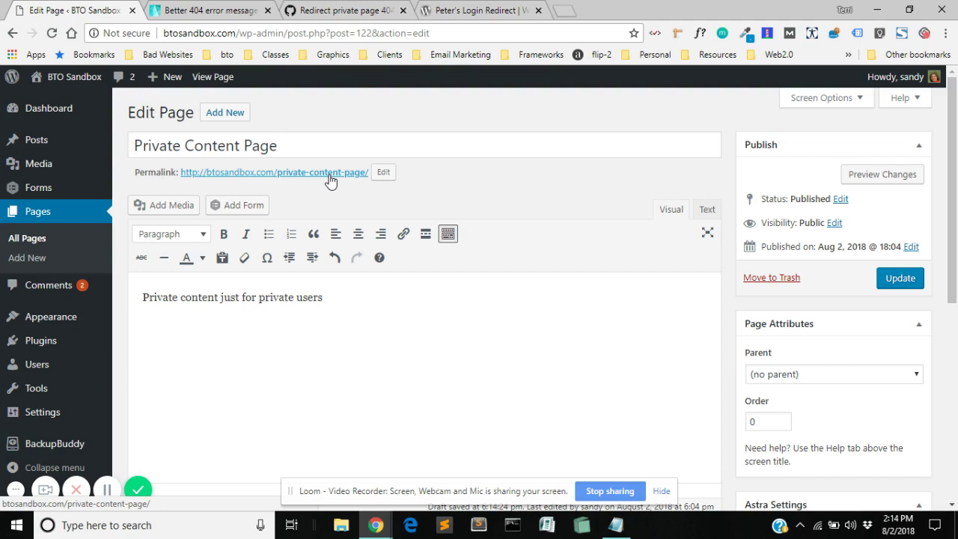
pyautogui.rightClick(342, 173)
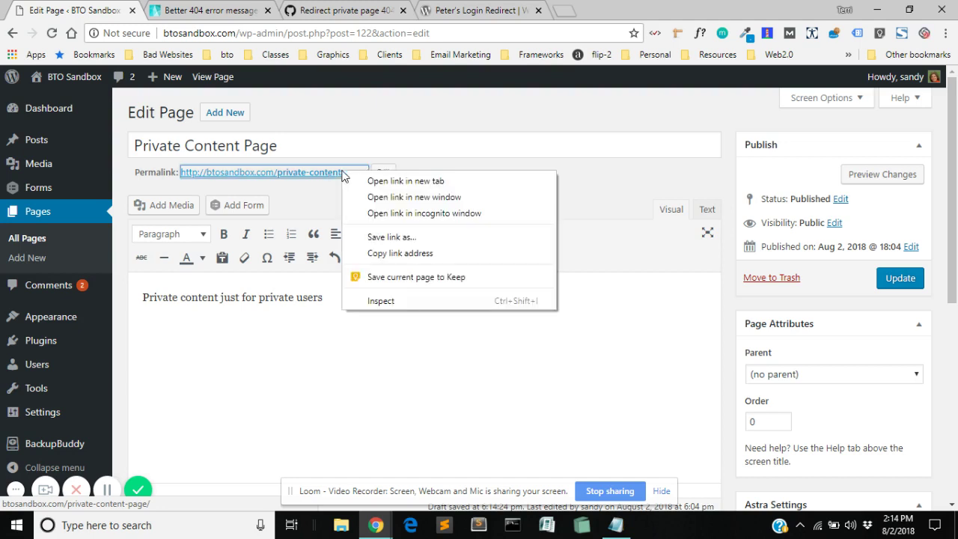
pyautogui.click(387, 255)
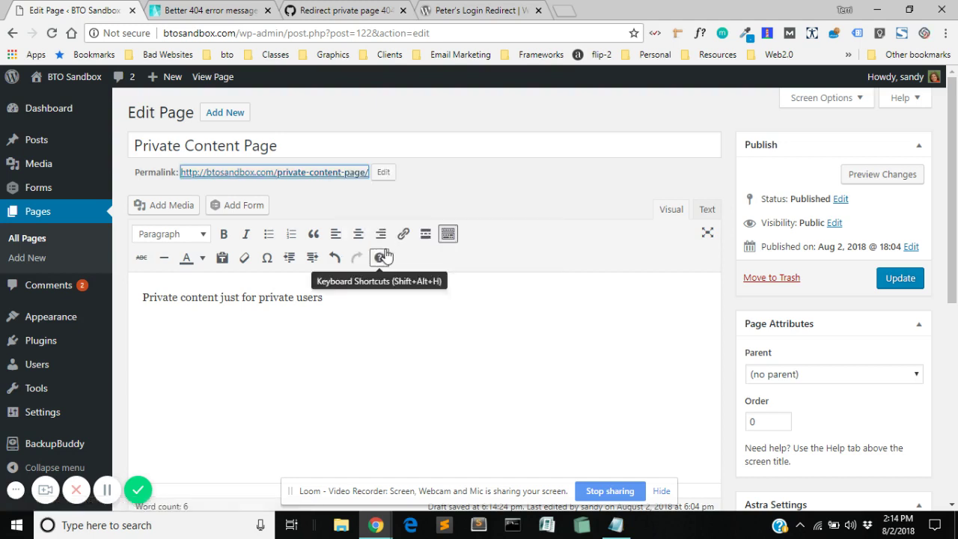
pyautogui.moveTo(92, 411)
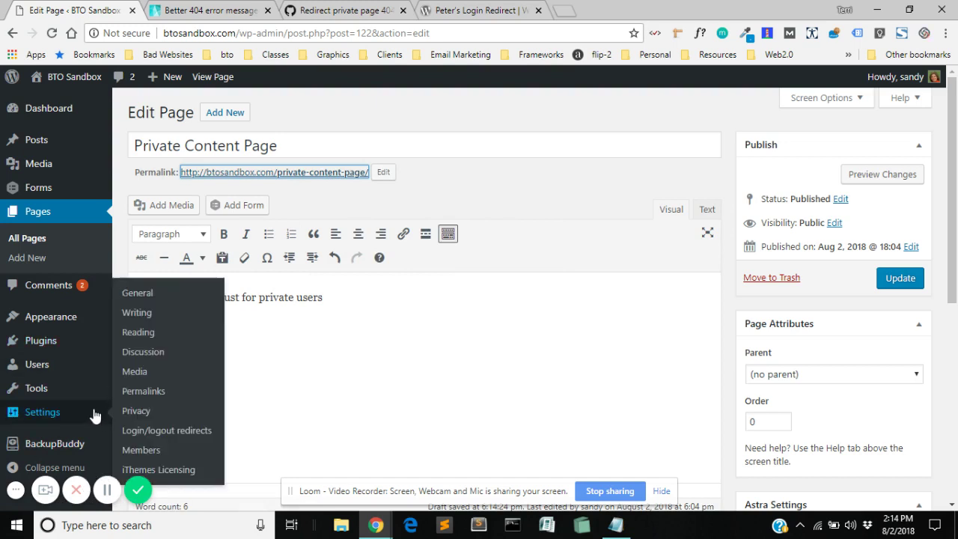
# Open the Login/logout redirects settings without saving the editor and find the role rules
pyautogui.click(164, 434)
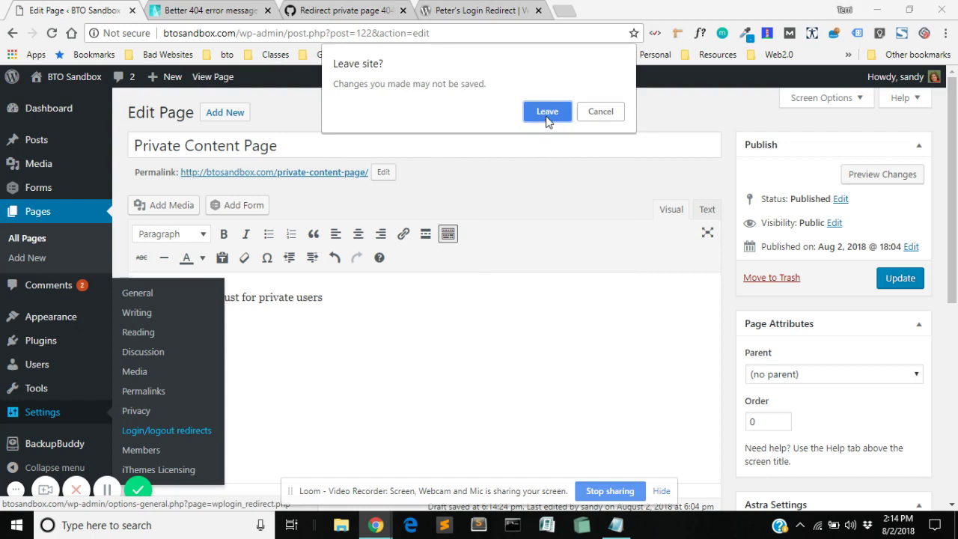
pyautogui.click(547, 112)
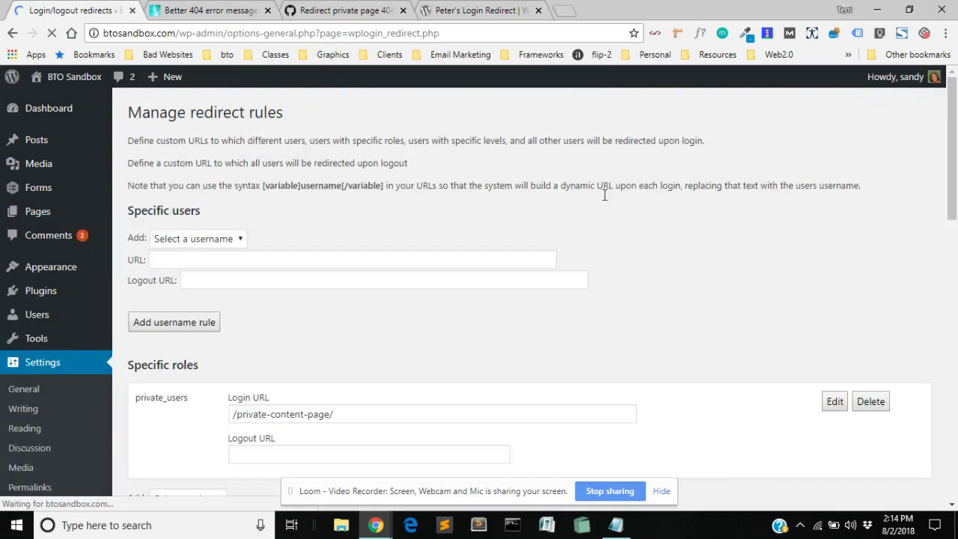
pyautogui.scroll(-2, 209, 242)
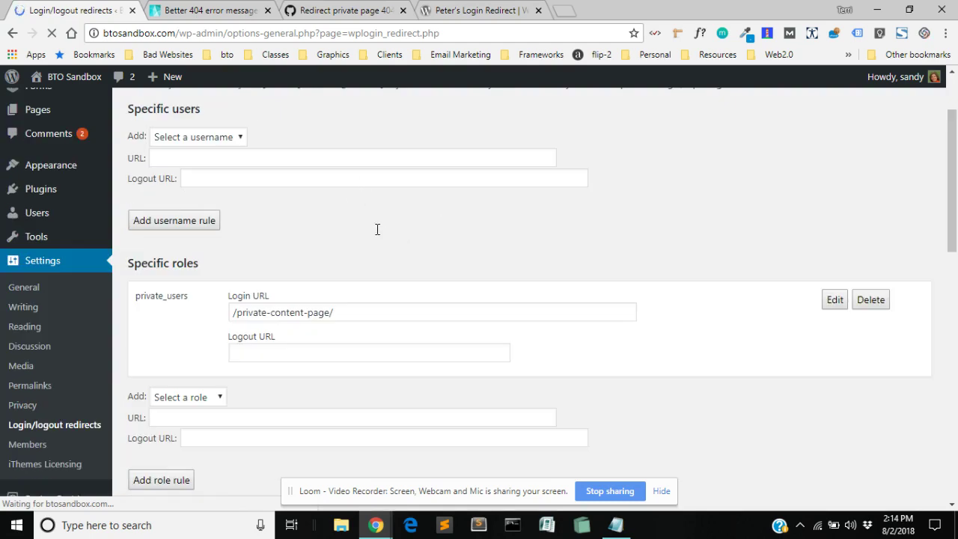
pyautogui.scroll(-2, 209, 242)
pyautogui.scroll(3, 144, 198)
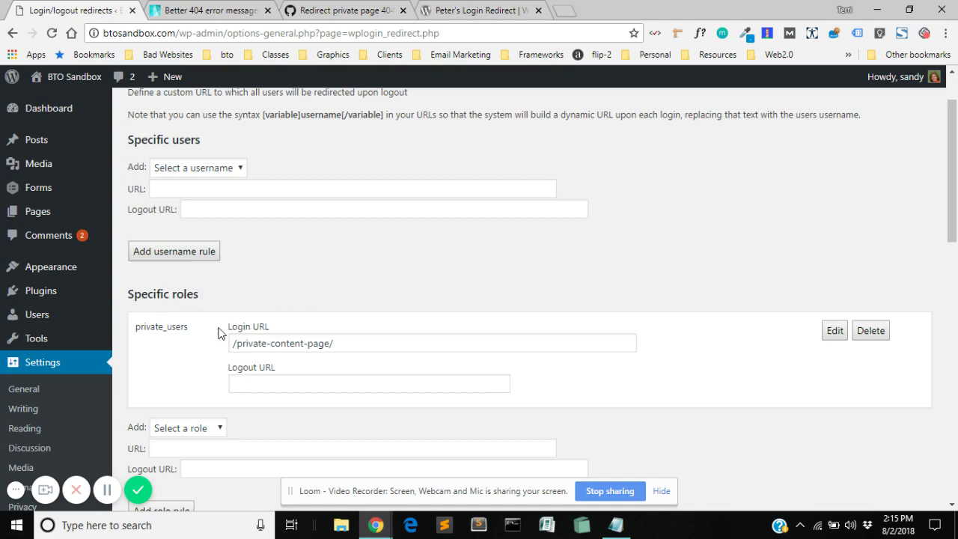
pyautogui.scroll(-1, 187, 410)
pyautogui.click(199, 356)
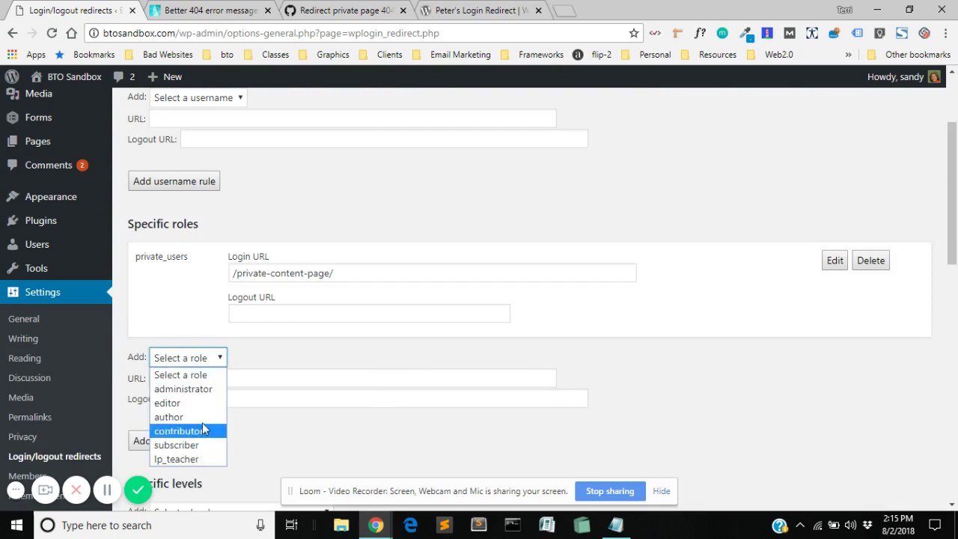
pyautogui.click(158, 270)
pyautogui.moveTo(145, 262); pyautogui.dragTo(152, 262)
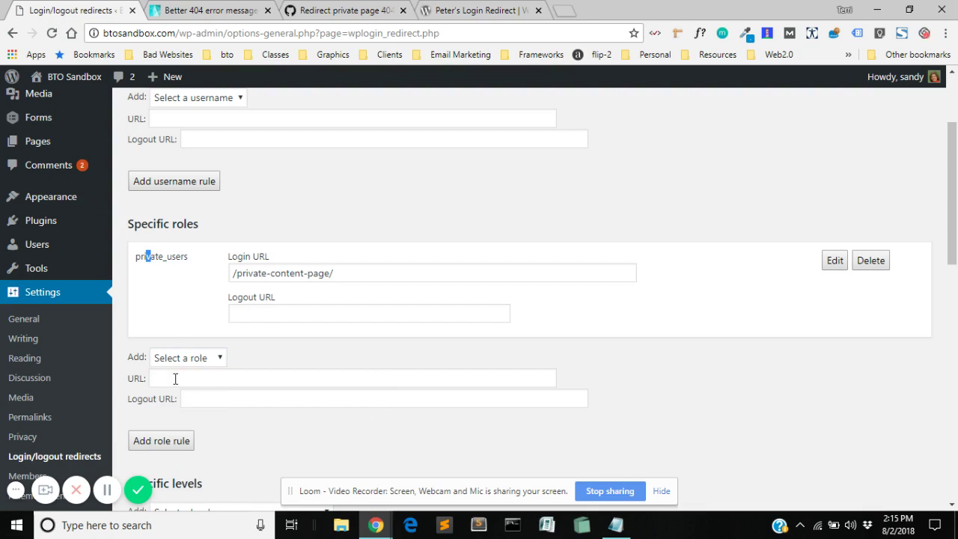
pyautogui.moveTo(233, 274); pyautogui.dragTo(384, 278)
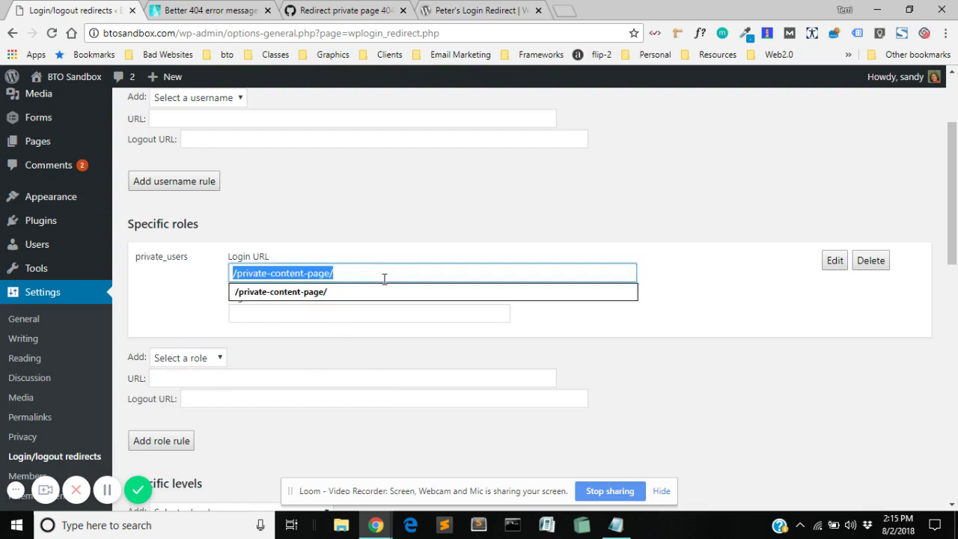
pyautogui.hotkey('ctrl', 'v')
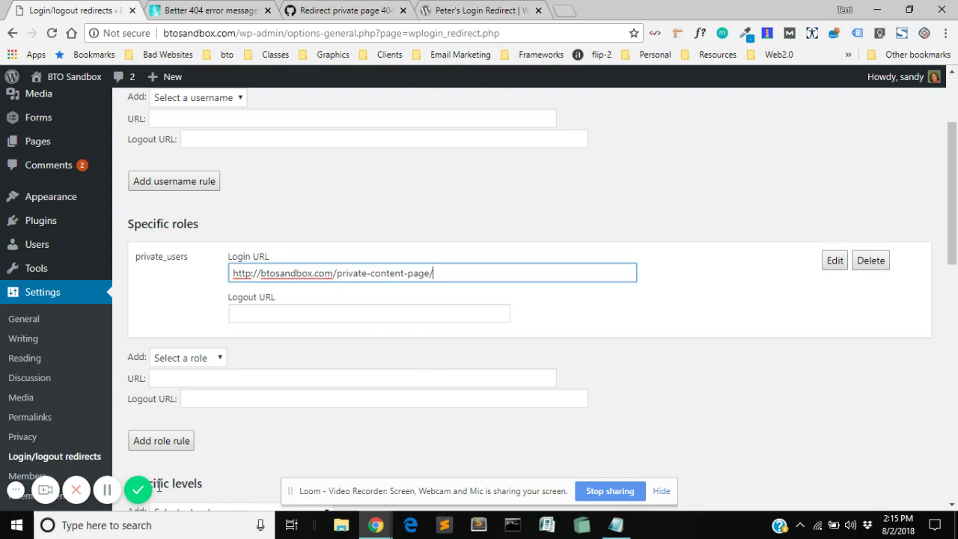
pyautogui.scroll(-4, 302, 410)
pyautogui.scroll(-4, 213, 416)
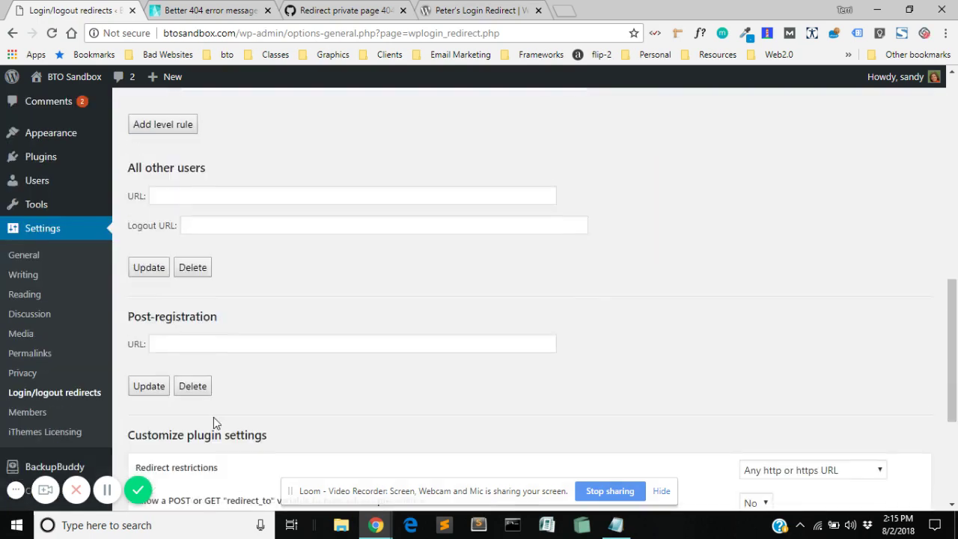
pyautogui.scroll(1, 177, 423)
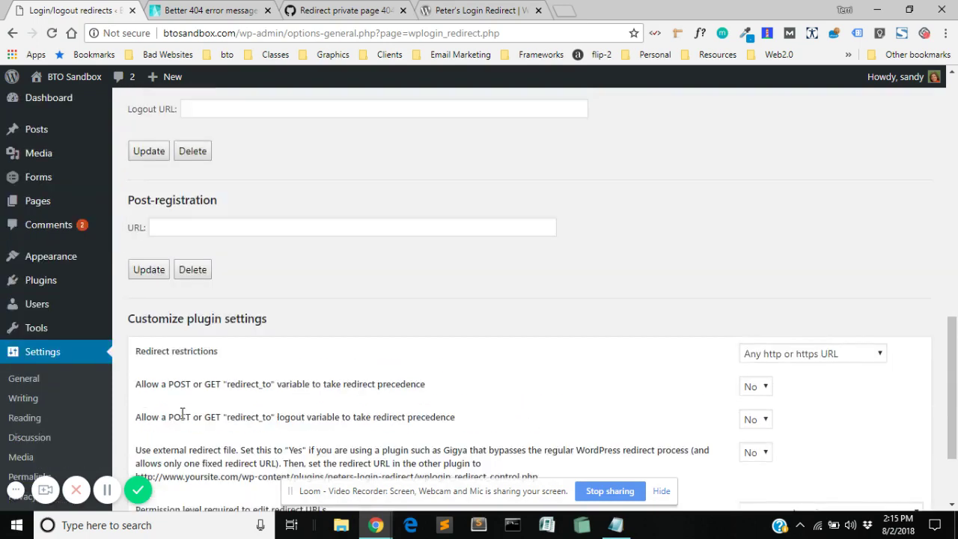
pyautogui.scroll(-2, 149, 434)
pyautogui.click(149, 437)
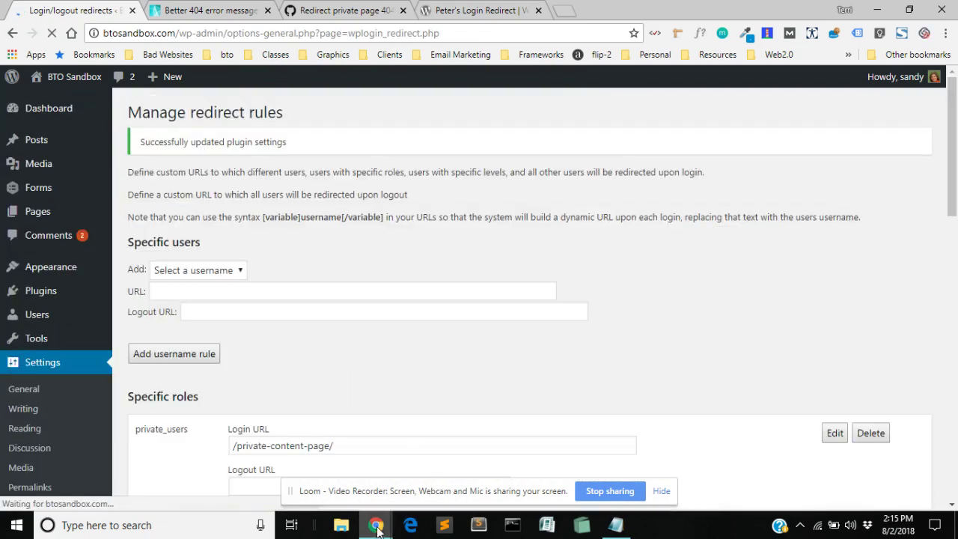
# Follow the Login Here link on the logged-out Private Content Page
pyautogui.moveTo(378, 524)
pyautogui.click(446, 461)
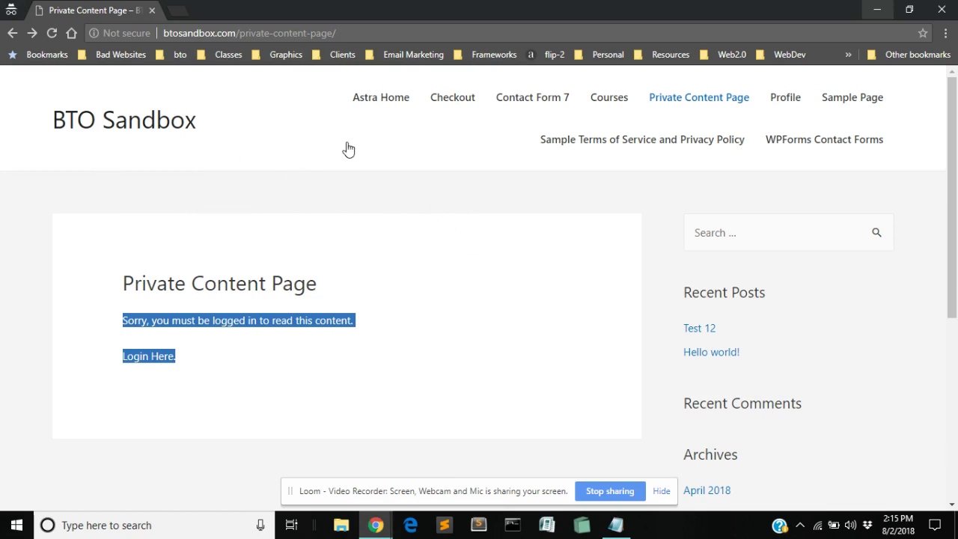
pyautogui.click(366, 278)
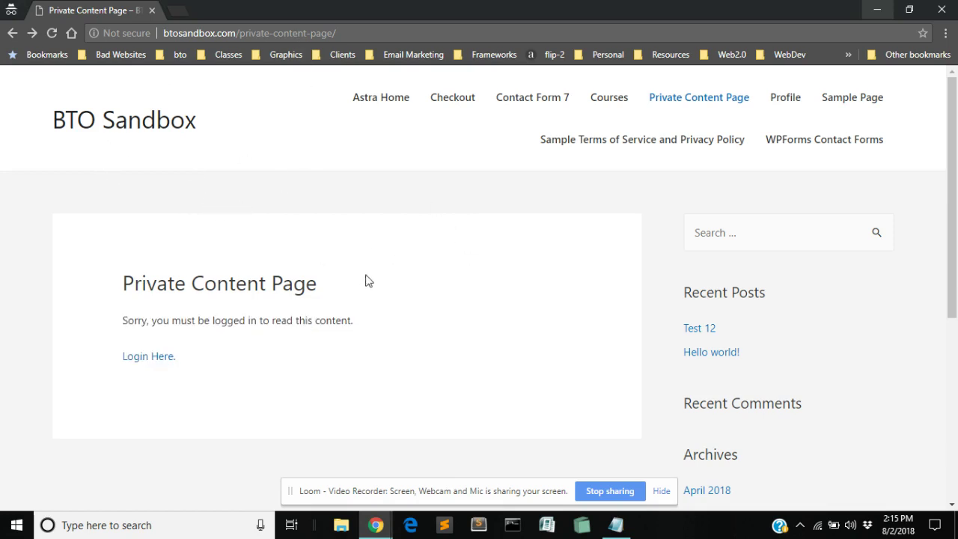
pyautogui.click(146, 362)
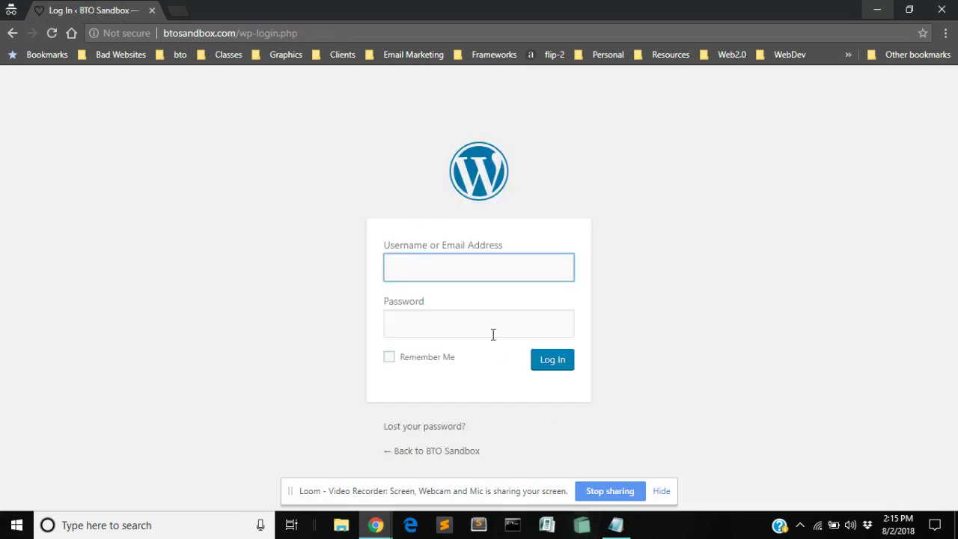
# Log in with the private user's username and pasted password, landing on the private content
pyautogui.write('priavtebob')
pyautogui.click(487, 319)
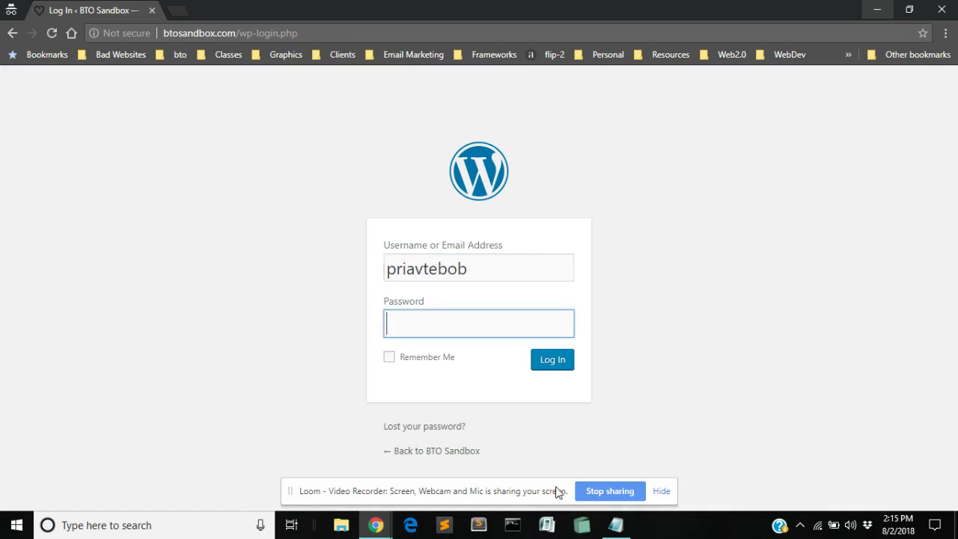
pyautogui.click(615, 524)
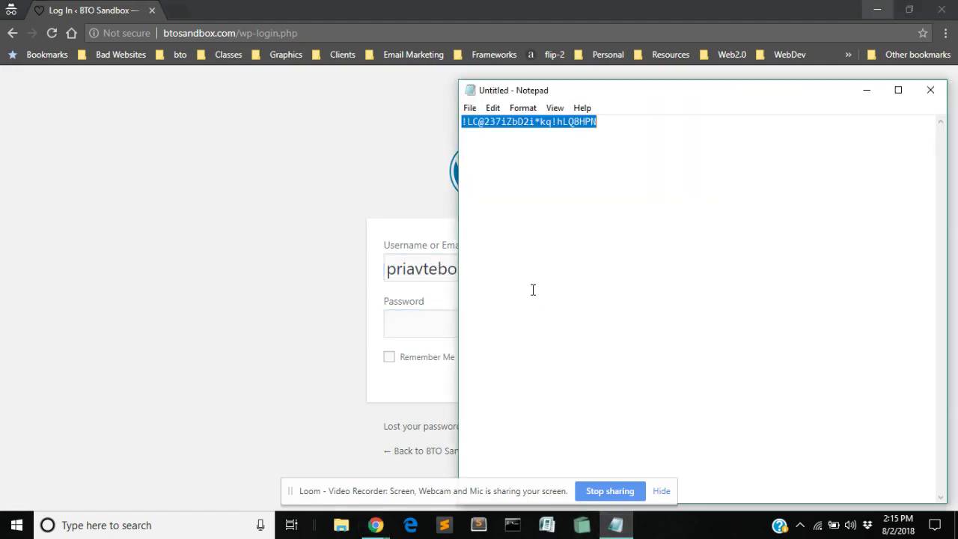
pyautogui.click(416, 341)
pyautogui.click(415, 273)
pyautogui.press('BackSpace')
pyautogui.press('Right')
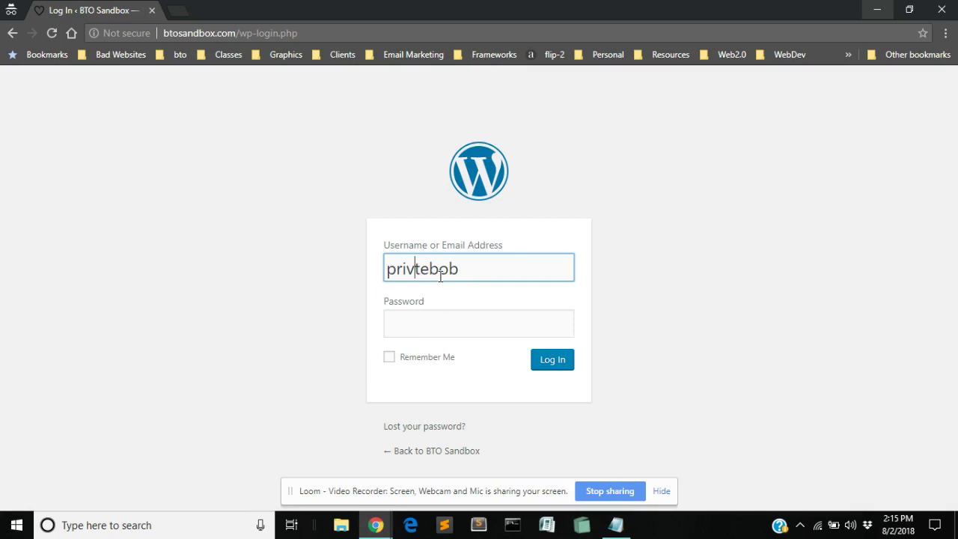
pyautogui.write('a')
pyautogui.click(445, 319)
pyautogui.hotkey('ctrl', 'v')
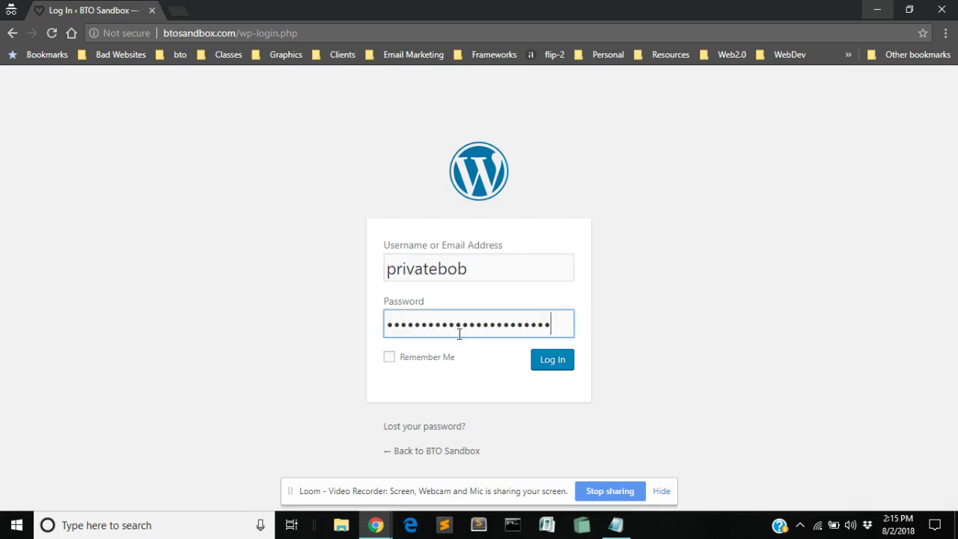
pyautogui.click(541, 361)
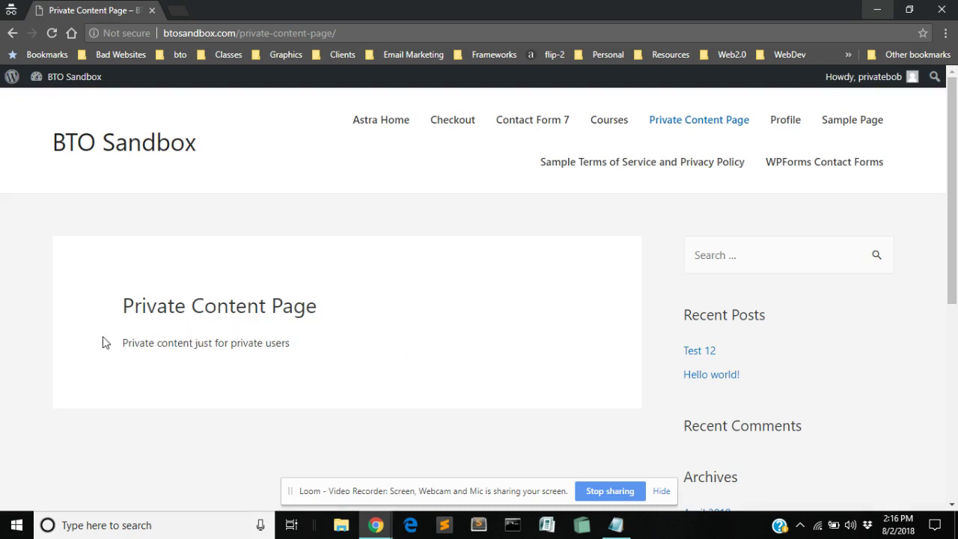
pyautogui.scroll(-2, 365, 353)
pyautogui.scroll(2, 365, 353)
# Put the Notepad notes aside and open WordPress's Users > Add New form
pyautogui.click(875, 9)
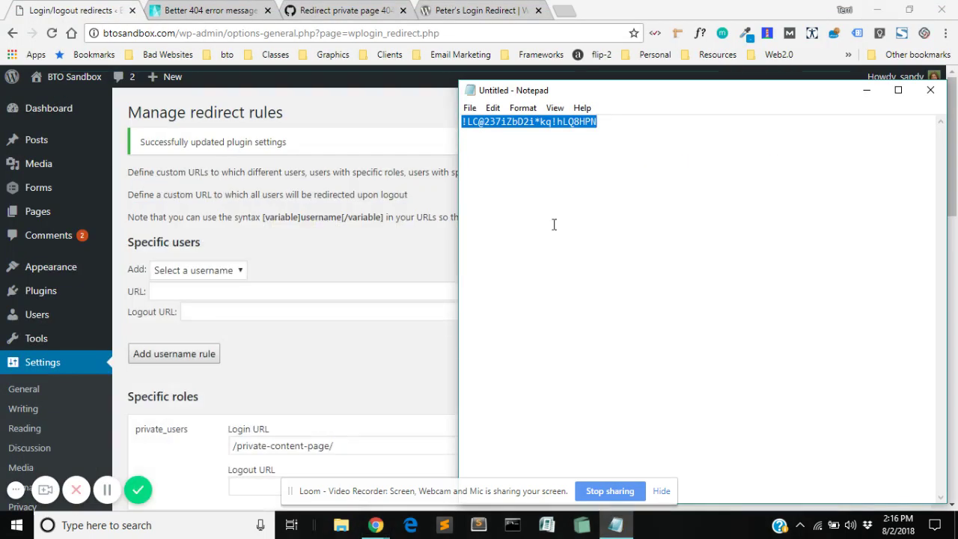
pyautogui.click(865, 90)
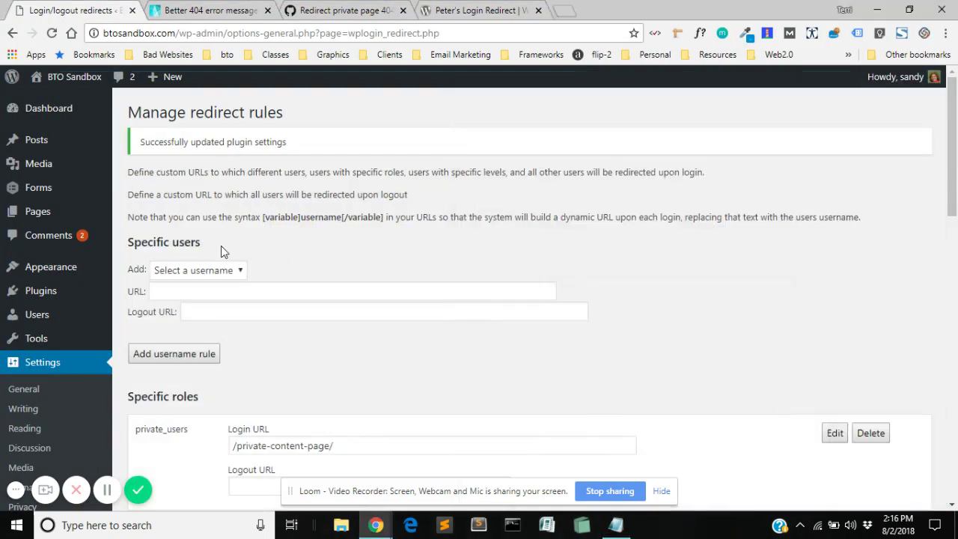
pyautogui.moveTo(39, 320)
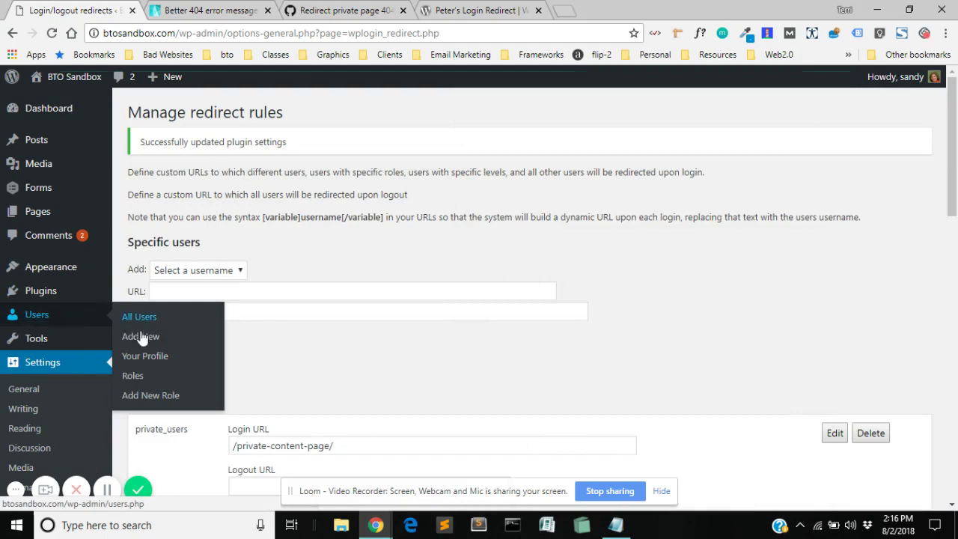
pyautogui.click(164, 343)
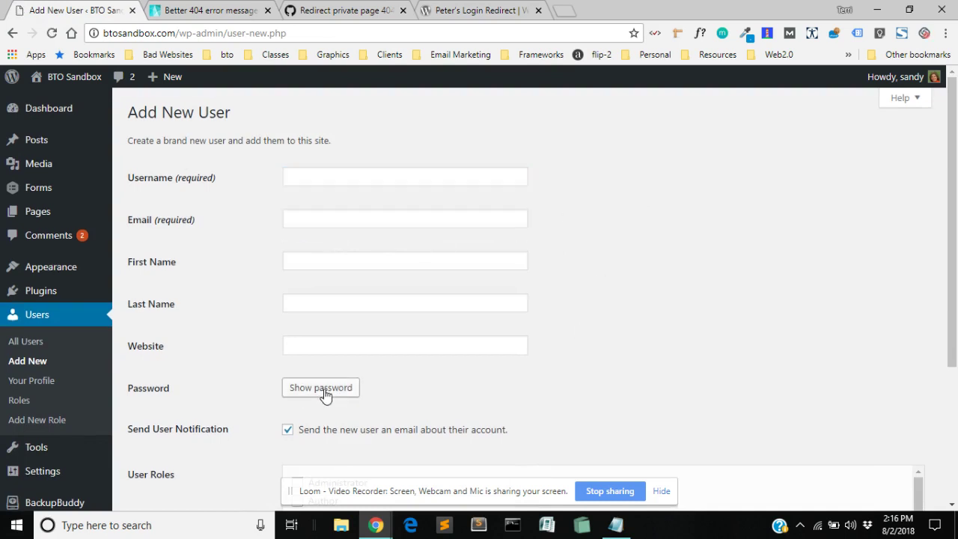
# Check the Private Users role and uncheck Subscriber for the new user
pyautogui.scroll(-2, 709, 331)
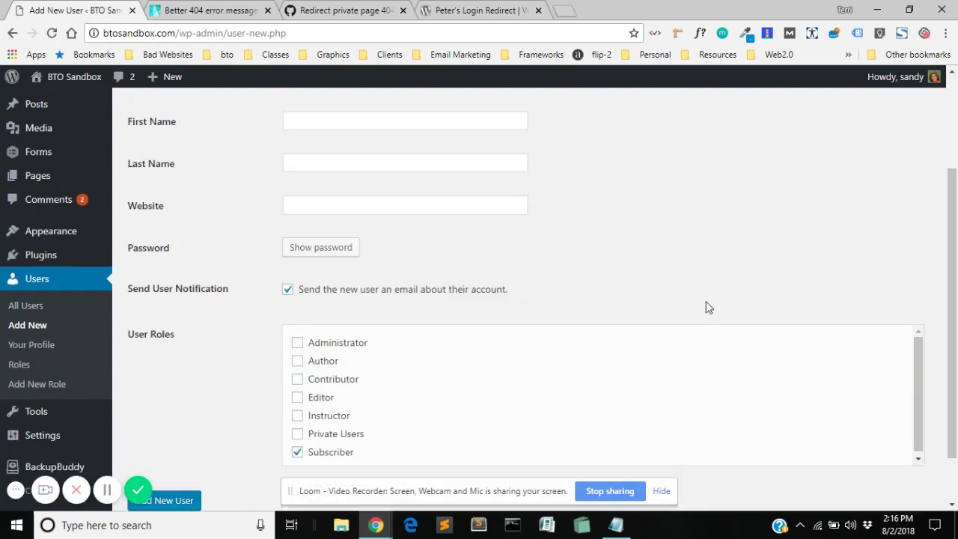
pyautogui.scroll(-1, 224, 307)
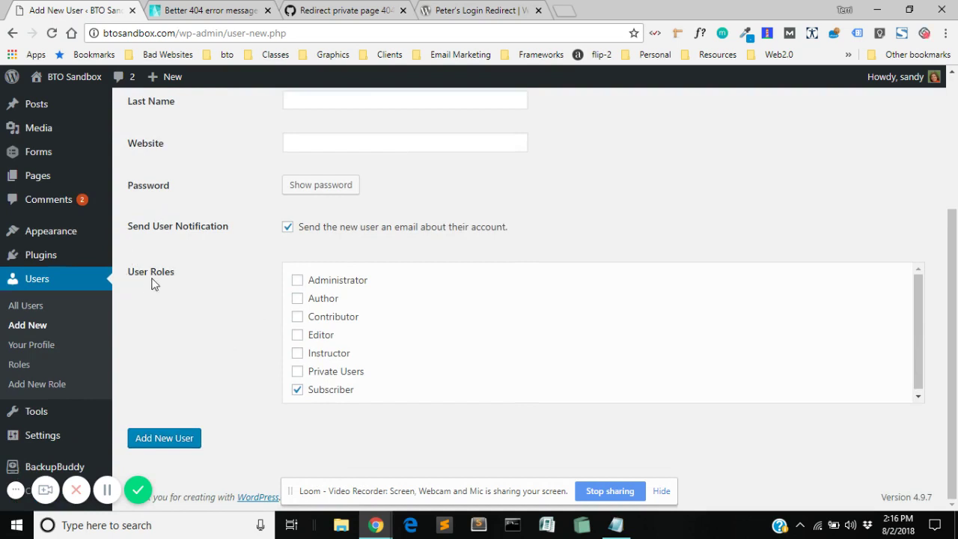
pyautogui.click(297, 372)
pyautogui.click(297, 390)
pyautogui.scroll(5, 234, 343)
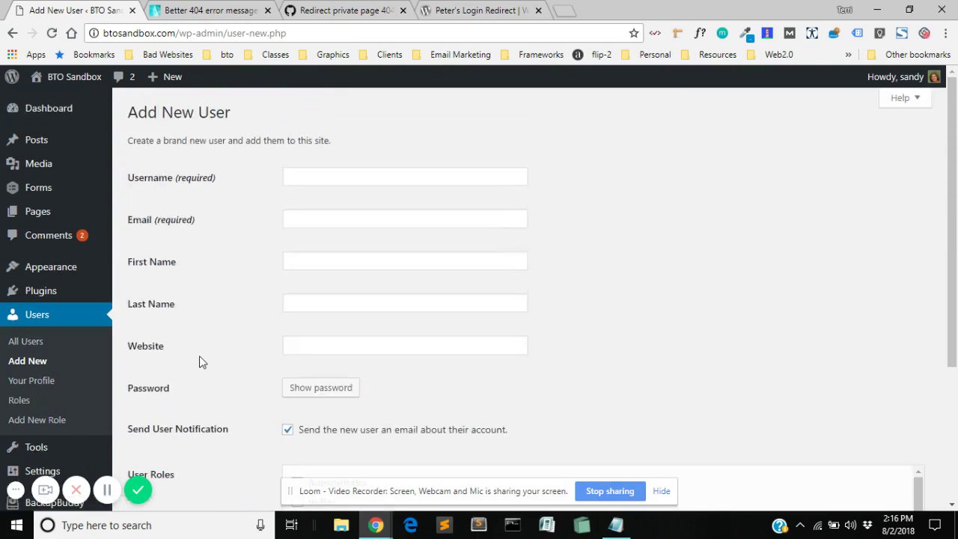